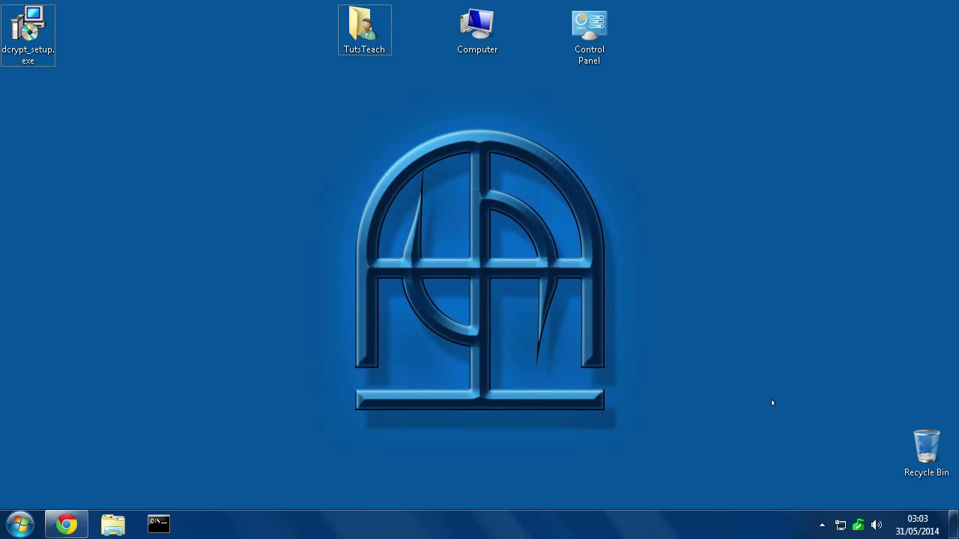
Go from the DiskCryptor wiki main page to its Downloads page, then minimize Chrome.
click(65, 517)
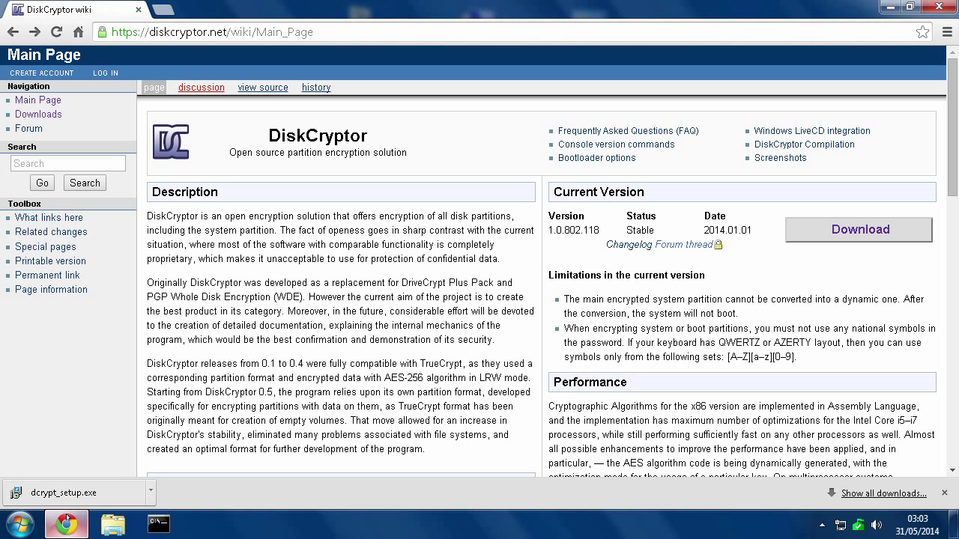
click(841, 230)
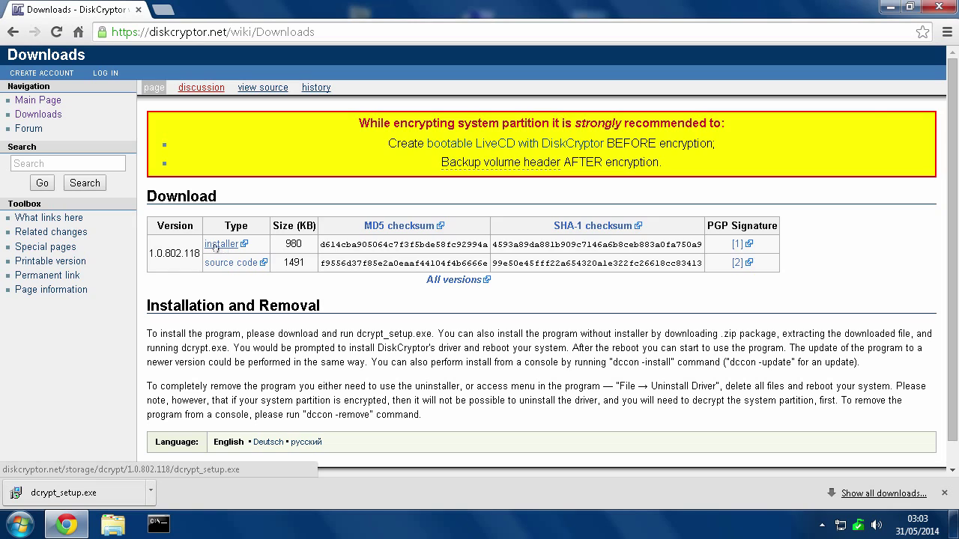
click(890, 7)
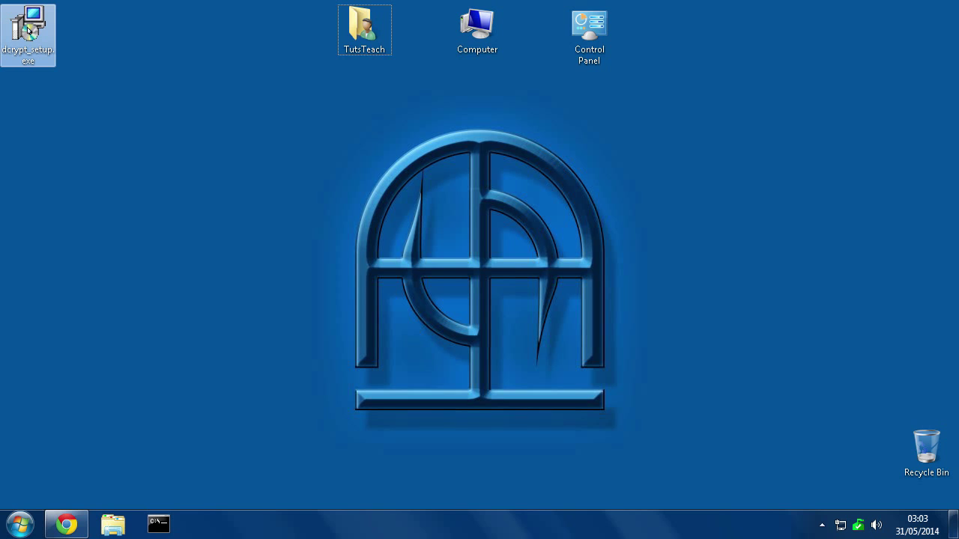
Install DiskCryptor 1.0 from dcrypt_setup.exe, accepting the license, default folders and desktop icon.
double_click(27, 30)
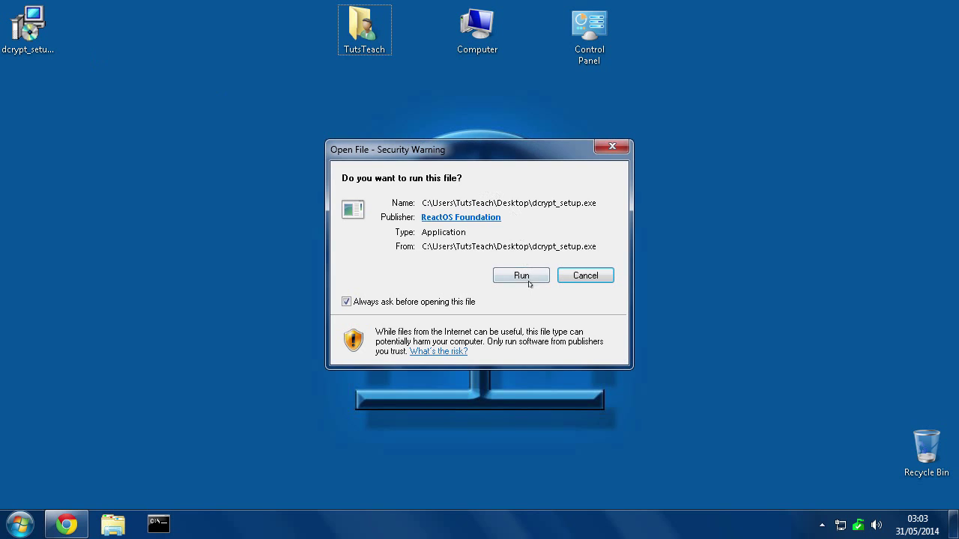
click(519, 275)
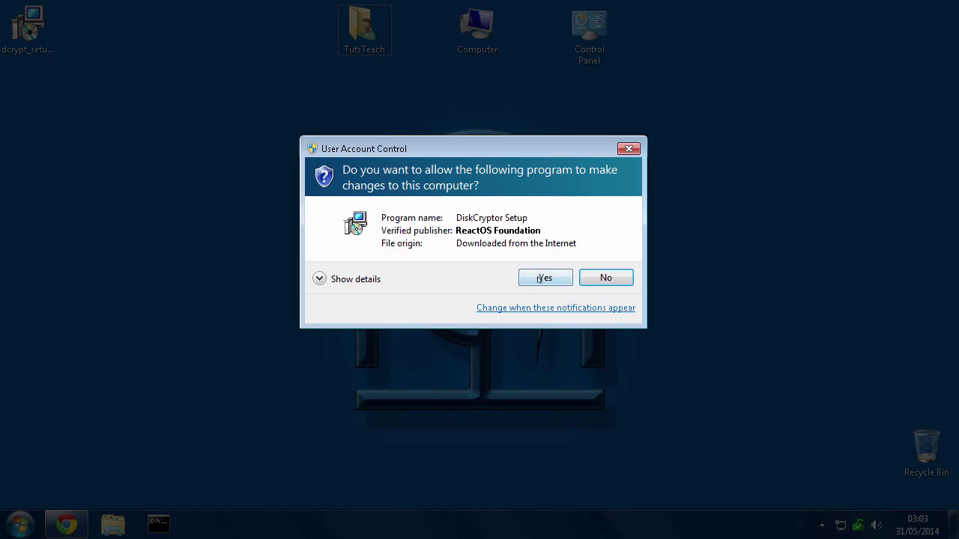
click(544, 278)
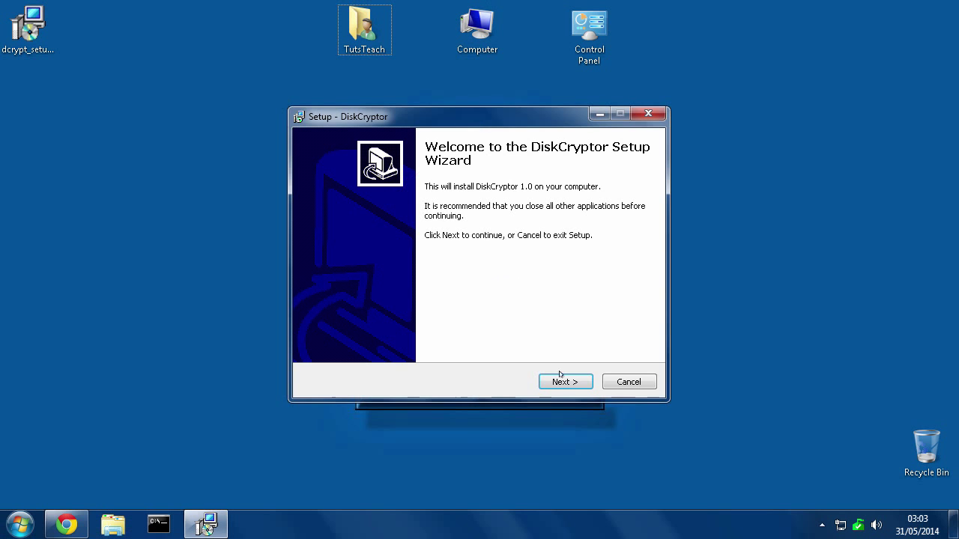
click(576, 384)
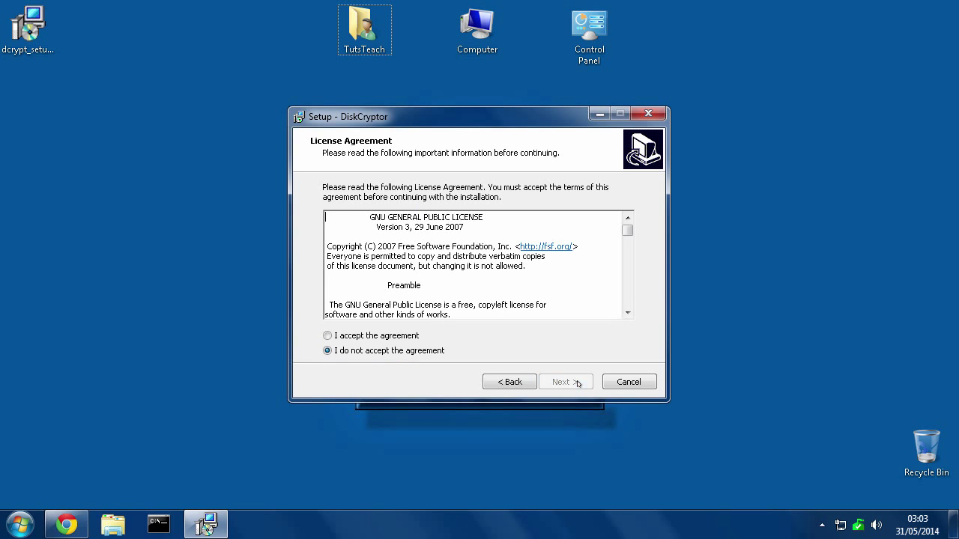
click(396, 338)
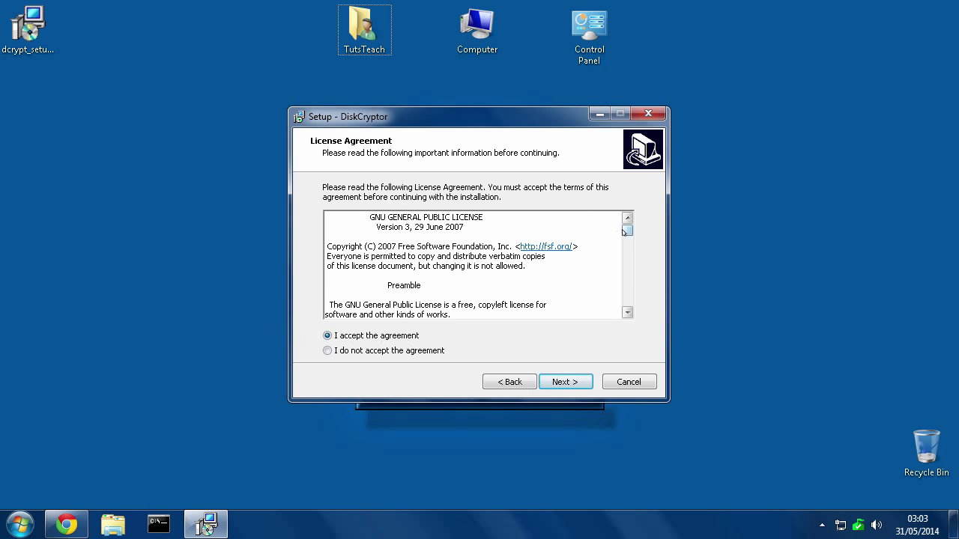
drag(627, 231, 627, 282)
click(565, 382)
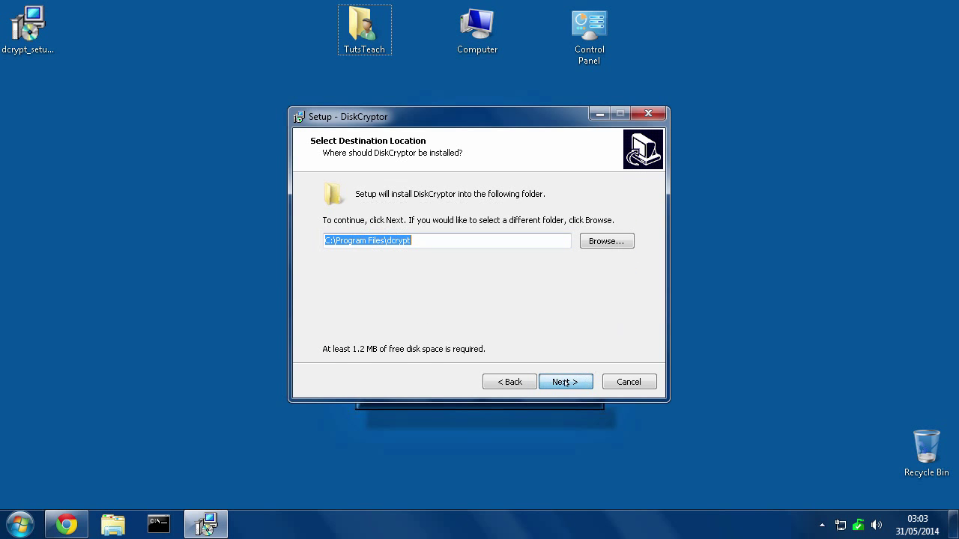
click(565, 382)
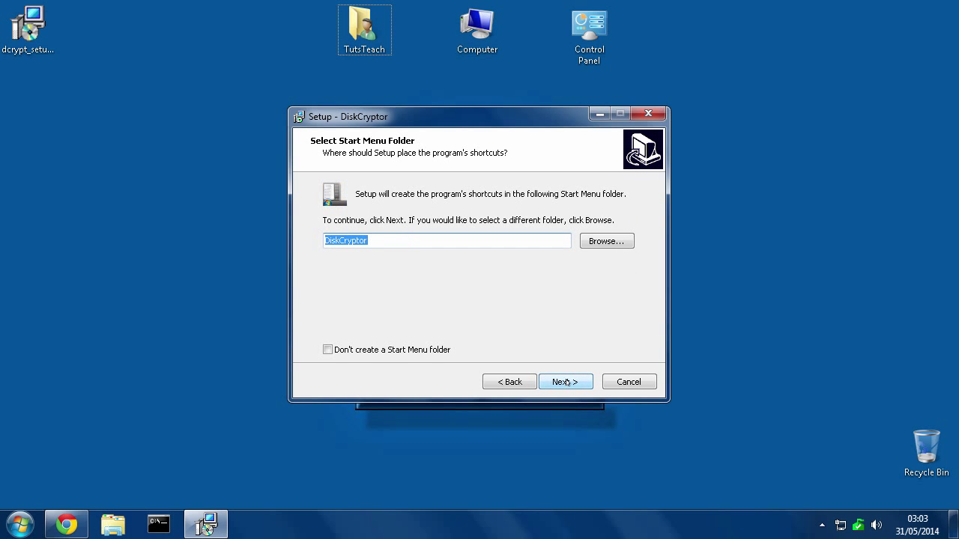
click(565, 382)
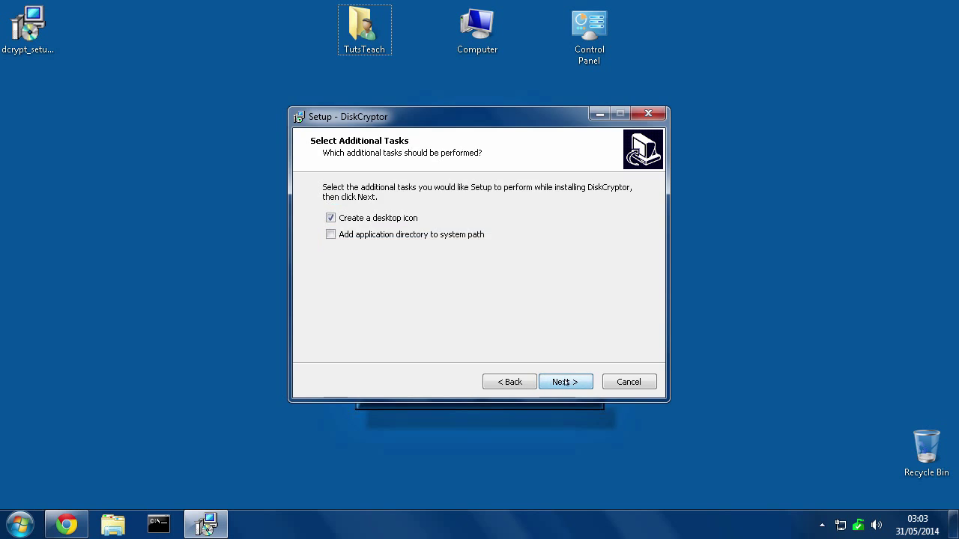
click(565, 382)
click(586, 383)
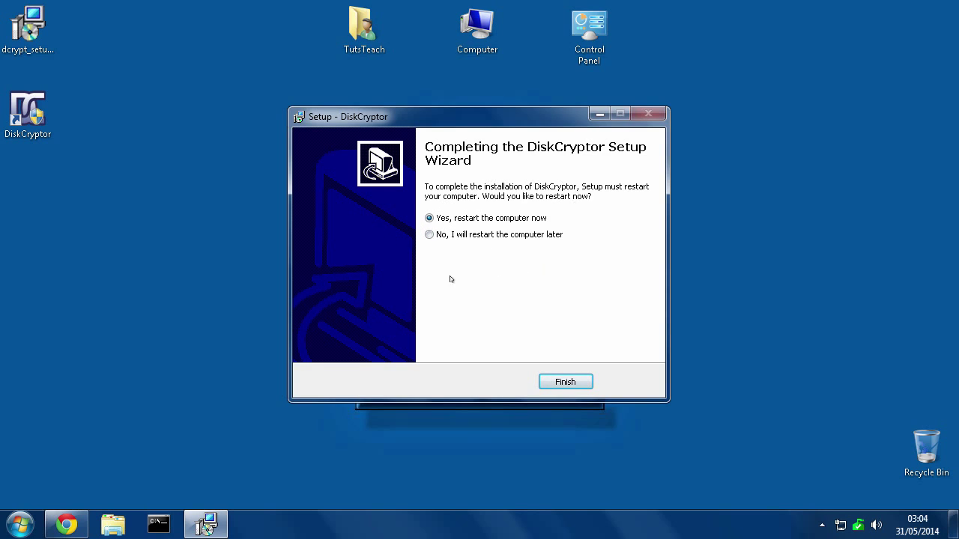
click(558, 383)
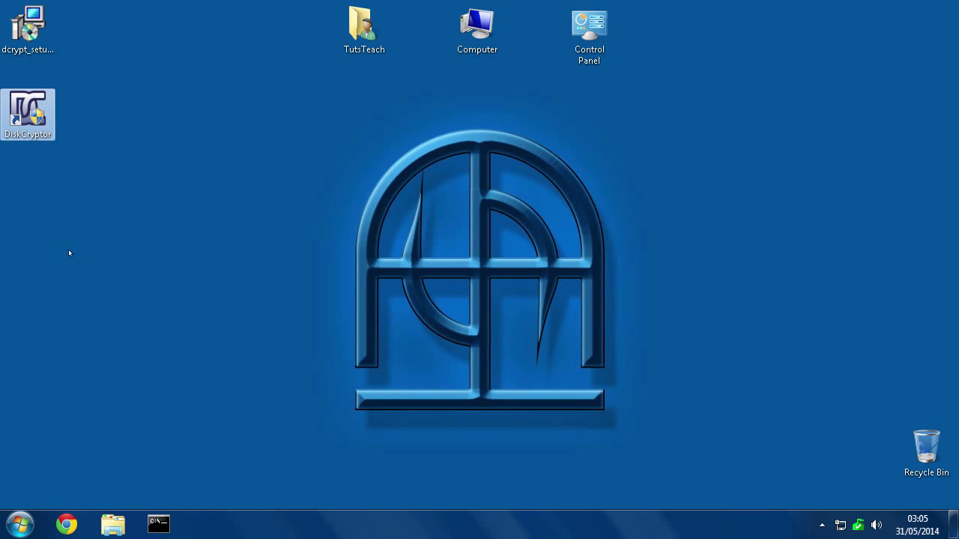
Launch DiskCryptor from Start > All Programs > DiskCryptor with administrator rights.
click(19, 525)
click(67, 458)
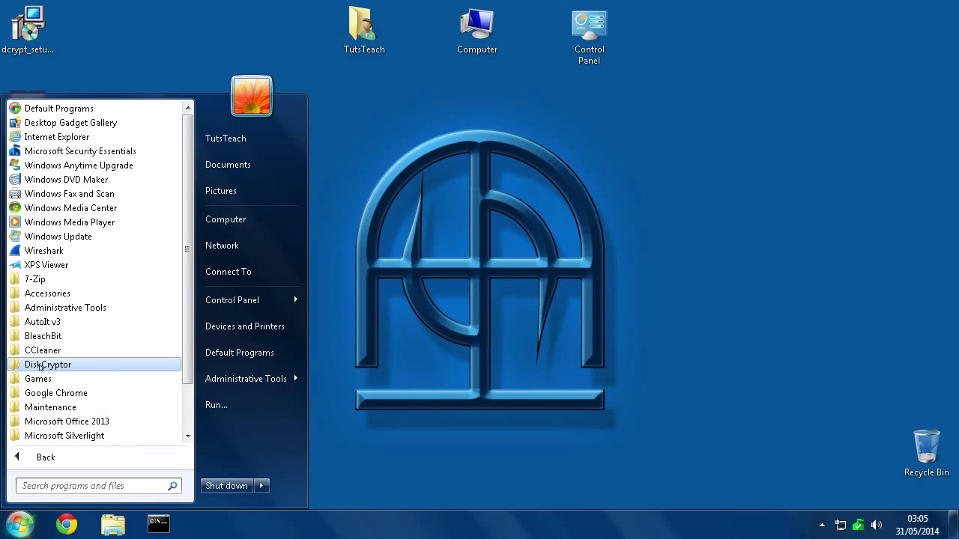
click(48, 365)
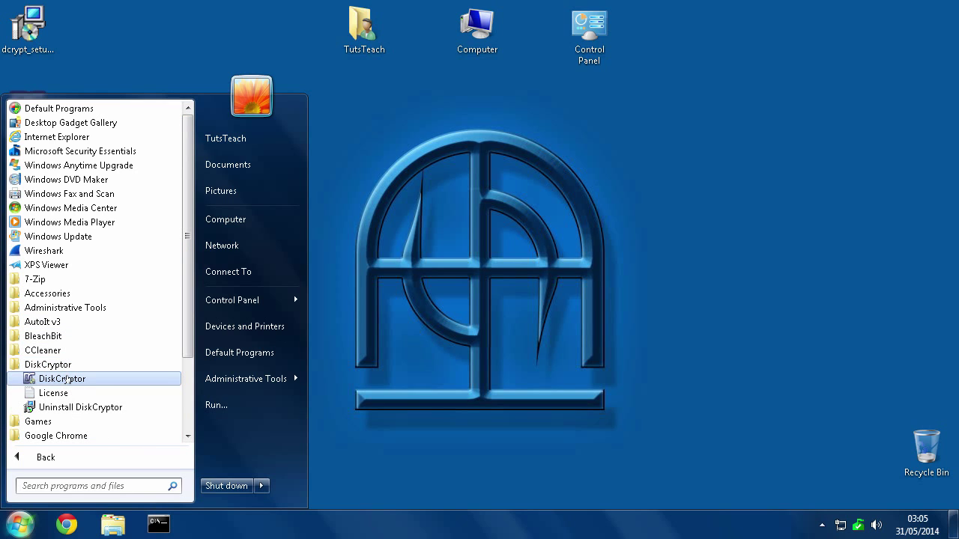
click(66, 380)
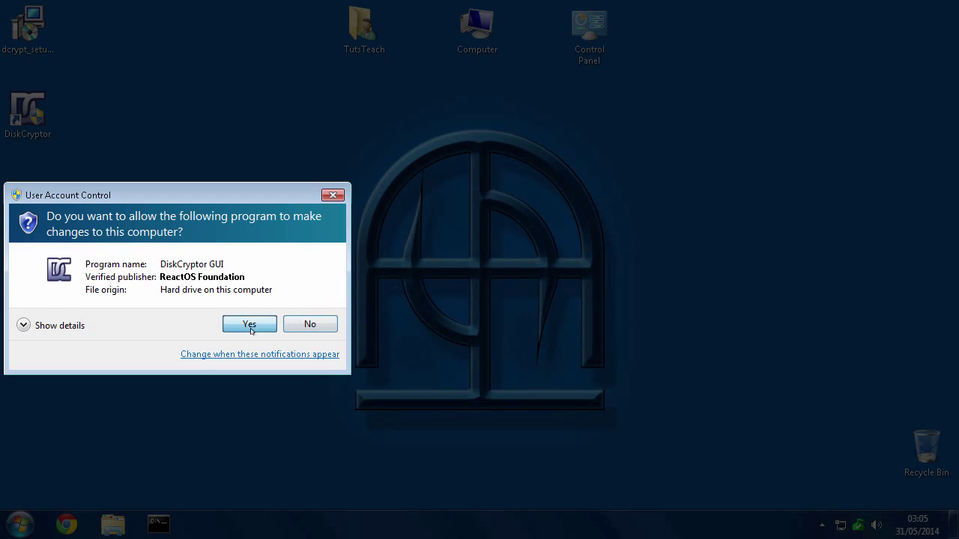
click(251, 323)
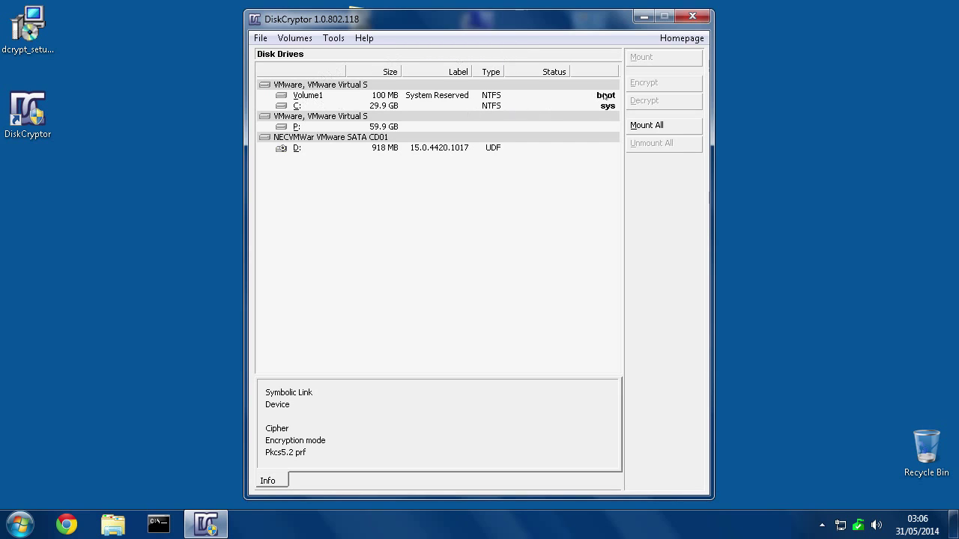
Encrypt C: with the AES algorithm and US DoD 5220.22-M (8-306. / E) wipe mode.
click(603, 108)
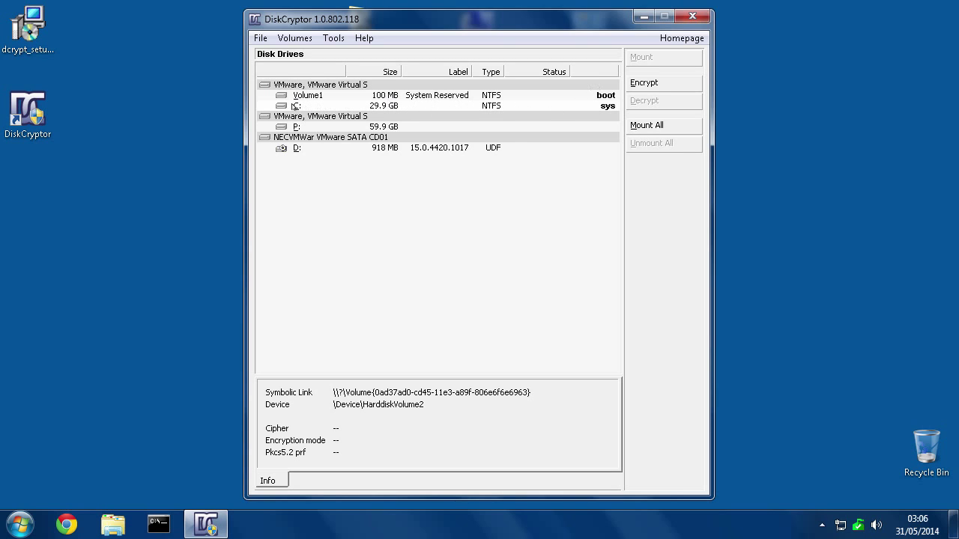
click(645, 83)
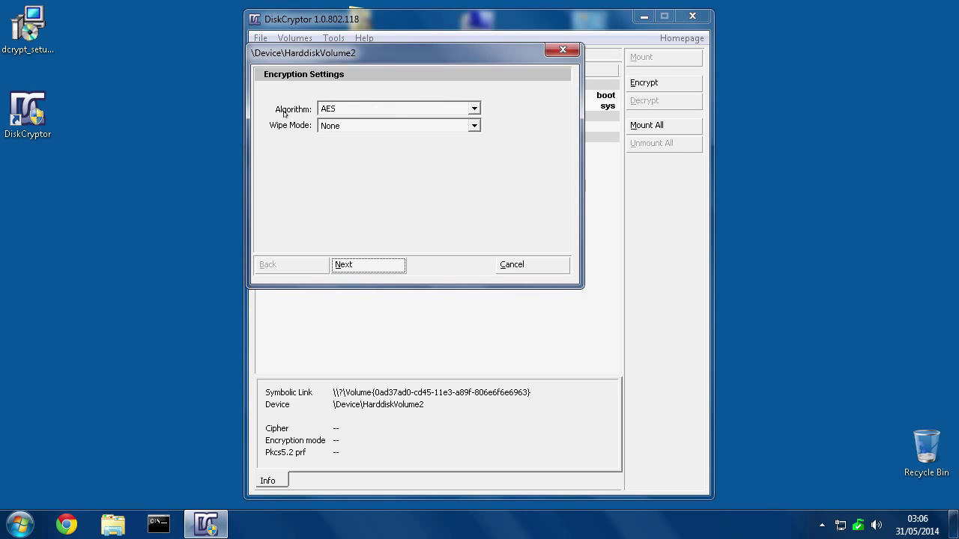
click(358, 111)
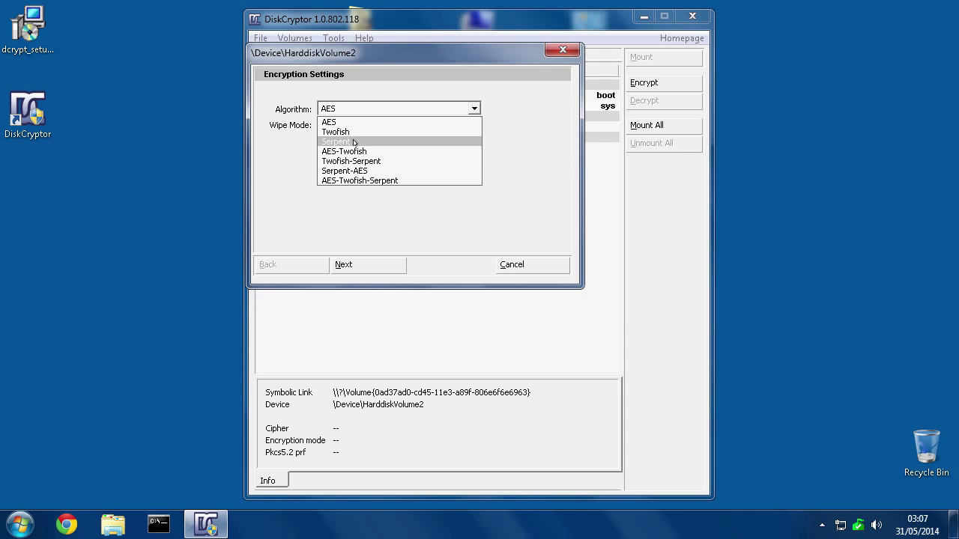
click(328, 123)
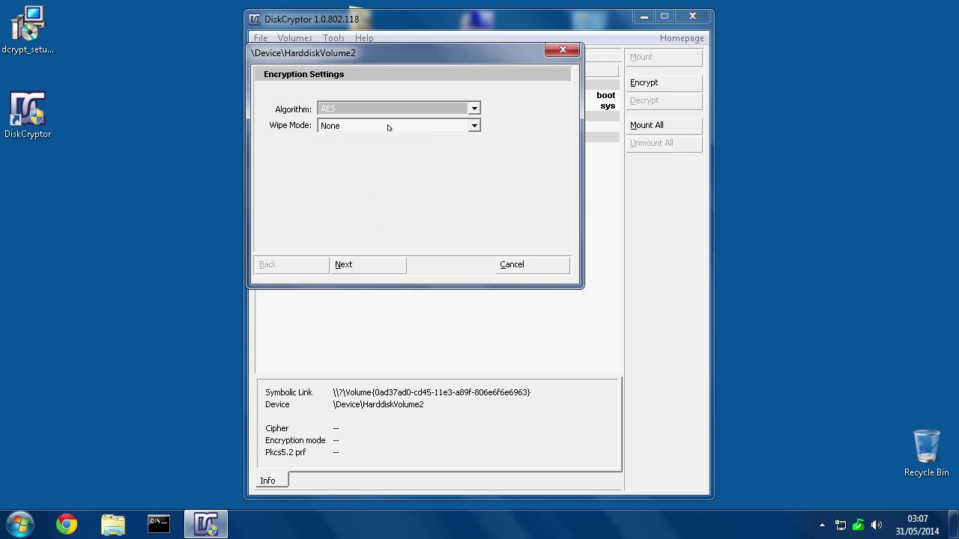
click(474, 126)
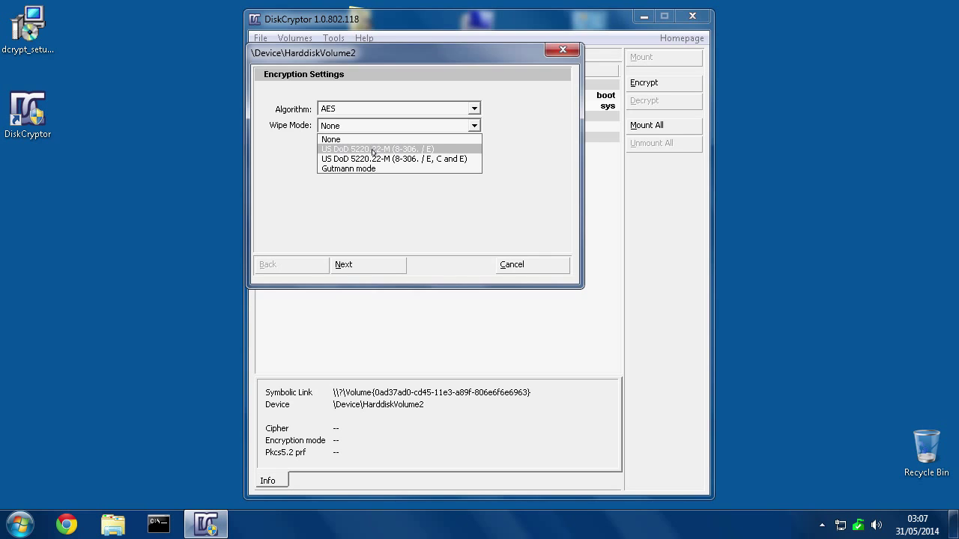
click(368, 151)
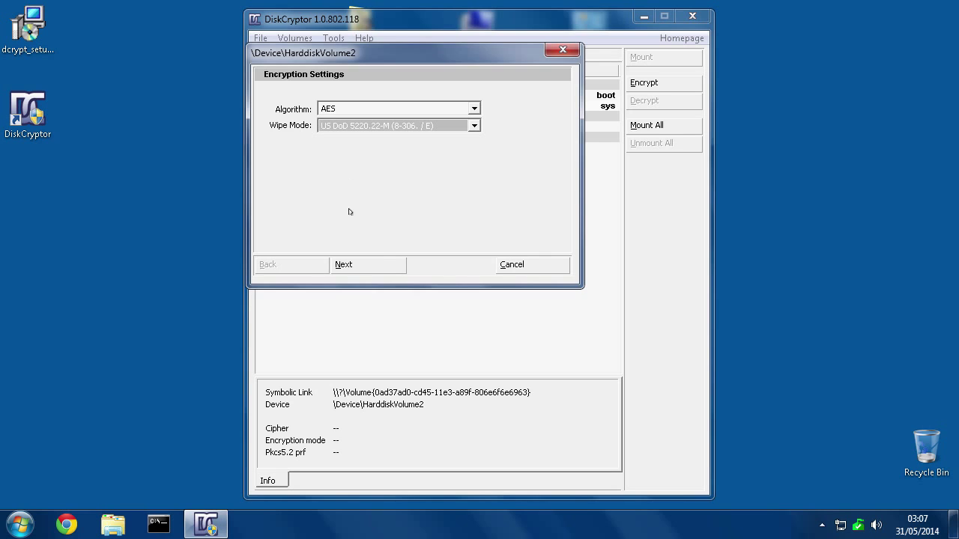
click(362, 267)
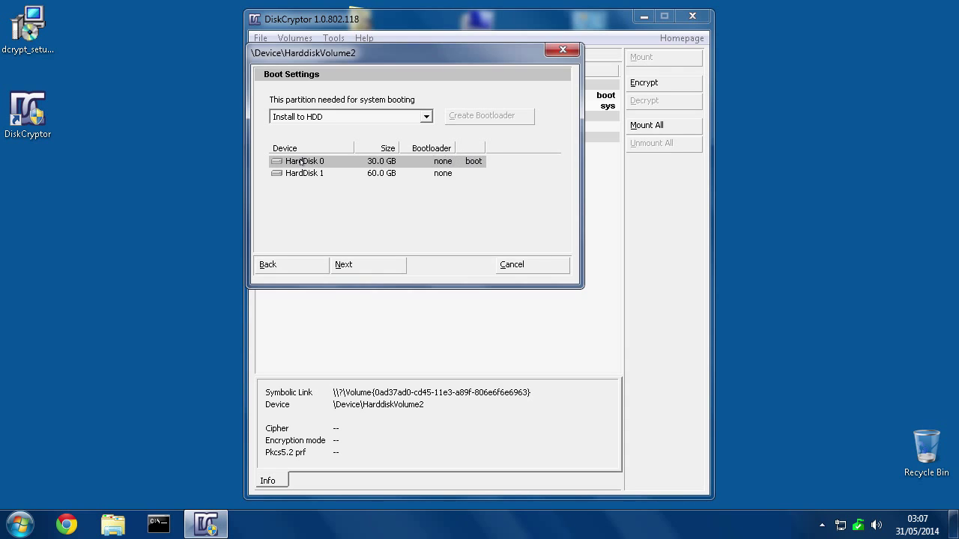
click(359, 267)
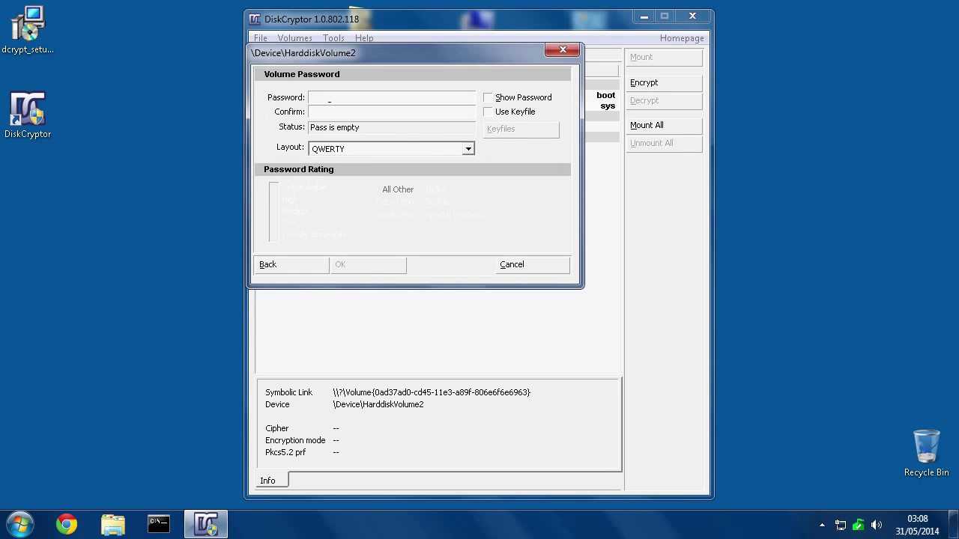
text(password)
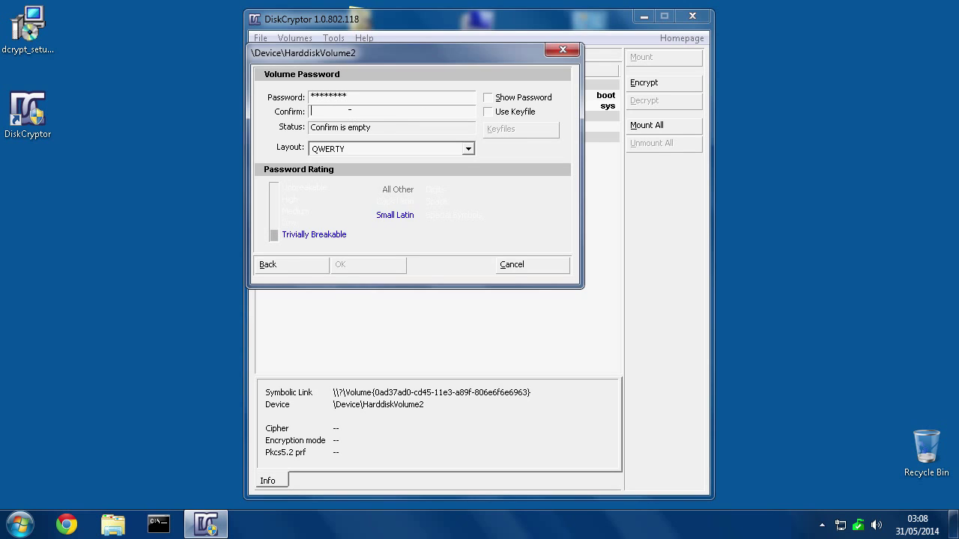
text(password)
click(347, 268)
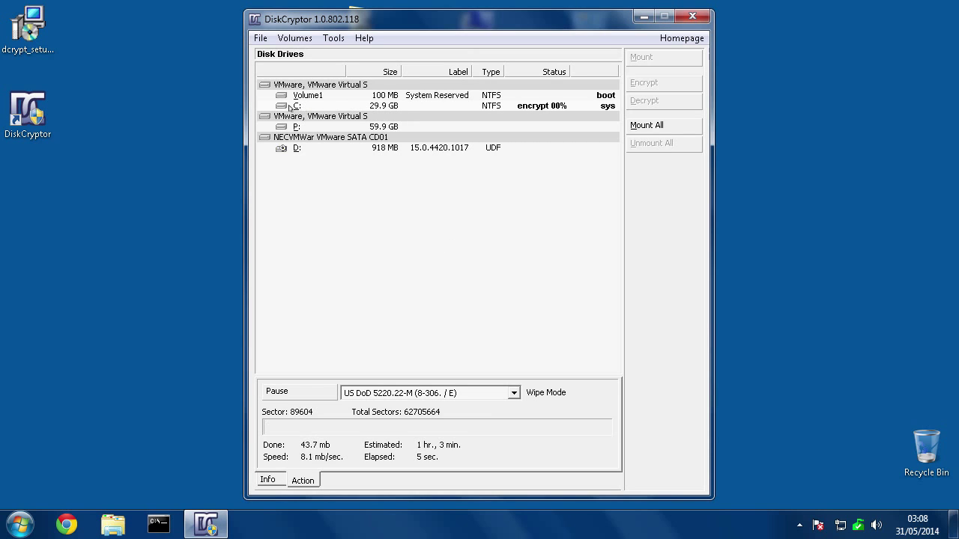
Configure the bootloader as an ISO image and create loader.iso on the Desktop.
click(331, 39)
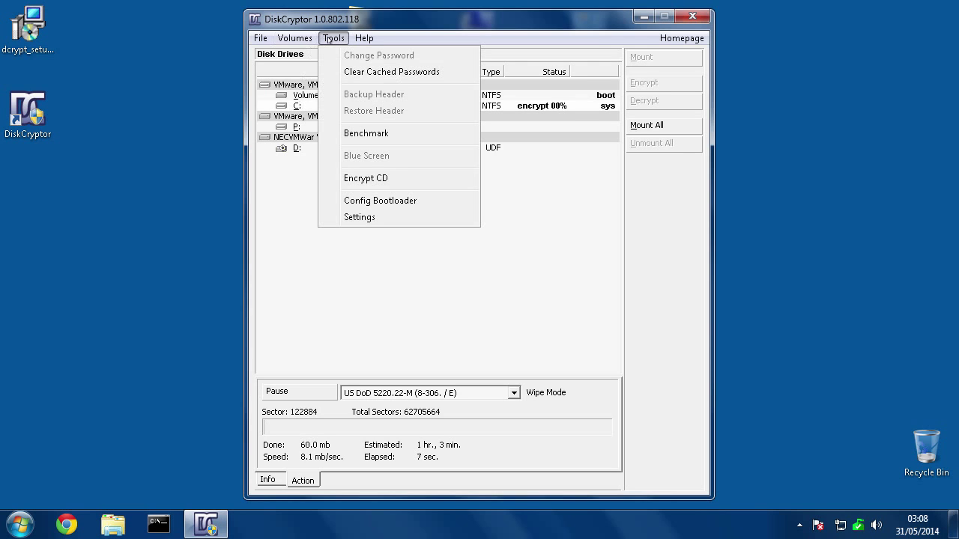
click(362, 203)
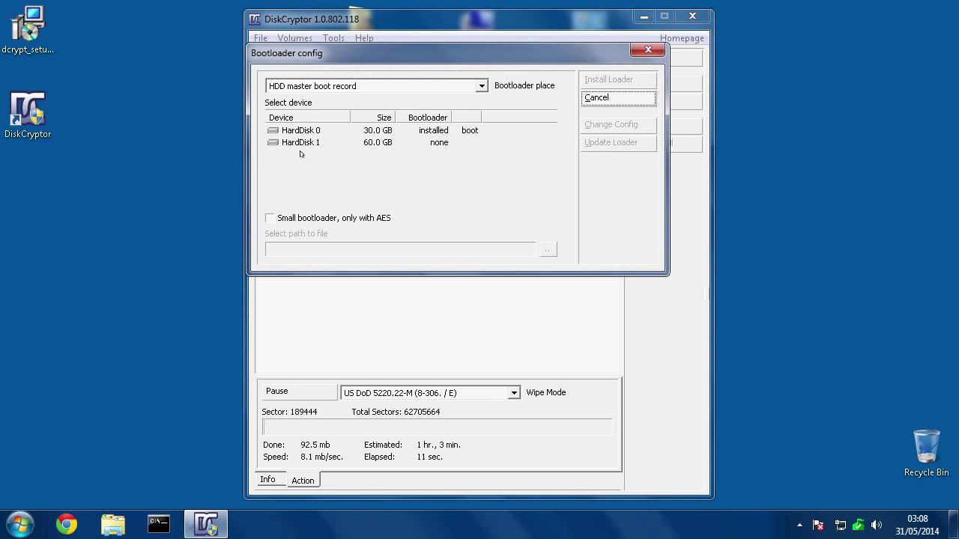
click(298, 89)
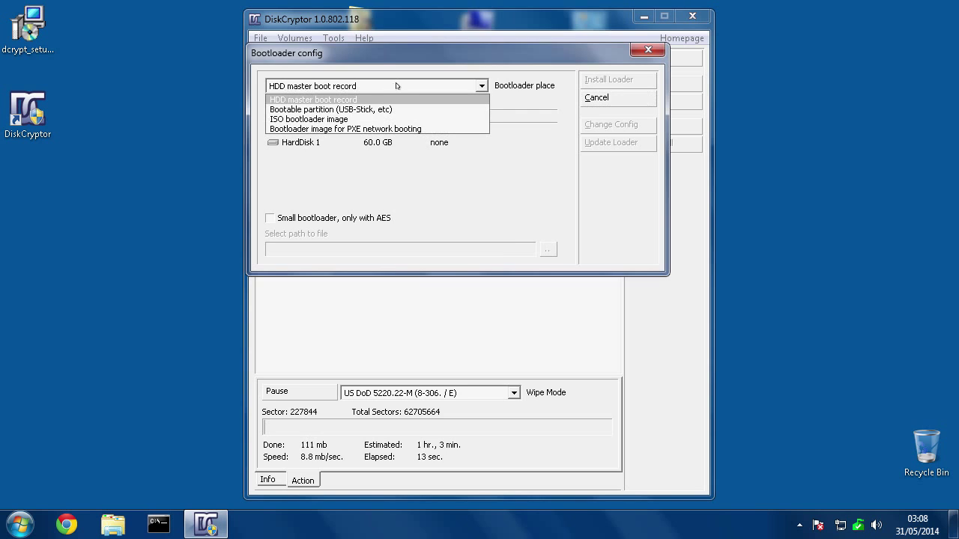
click(275, 120)
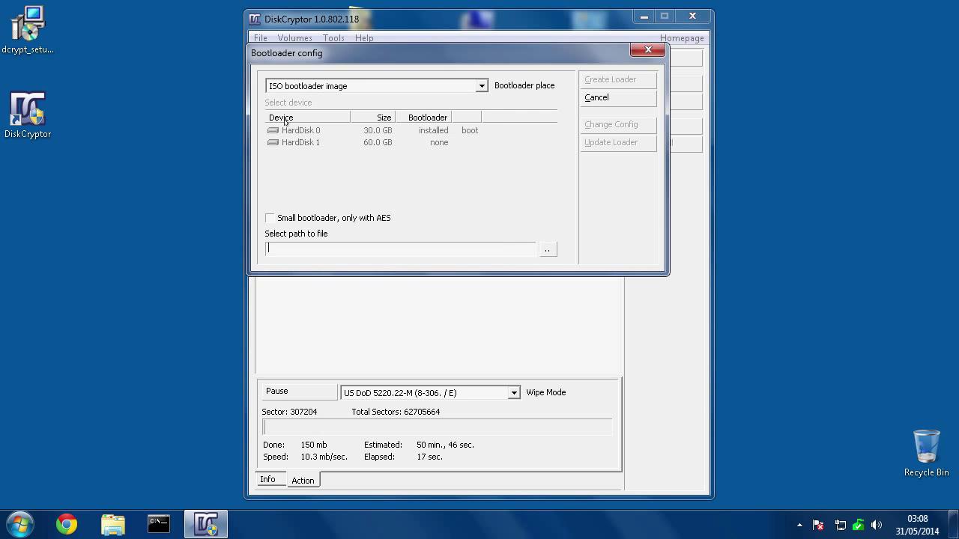
click(548, 251)
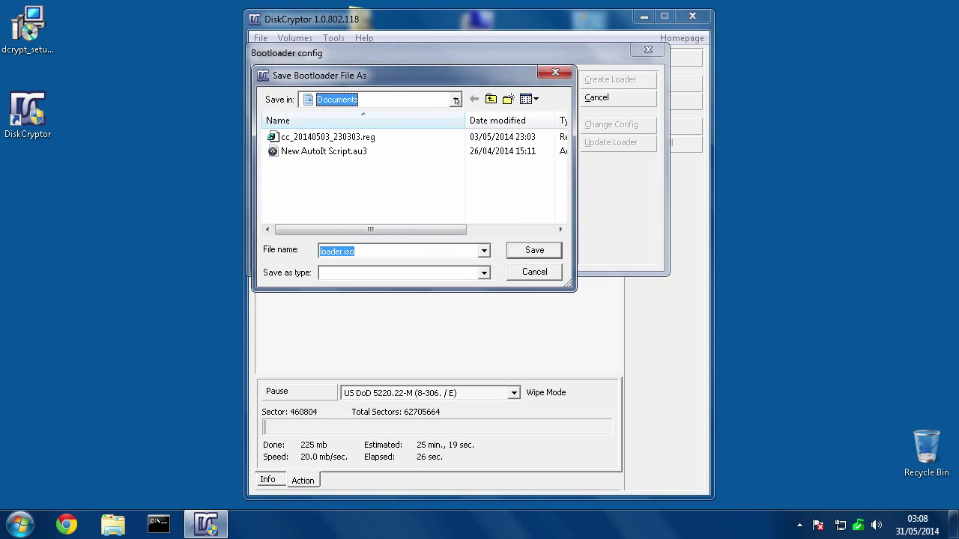
click(456, 100)
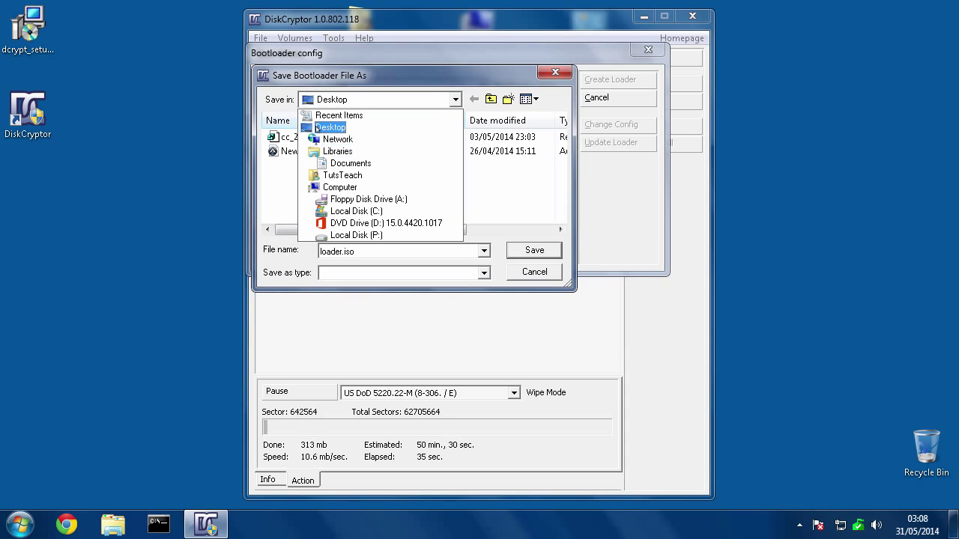
click(329, 128)
click(368, 250)
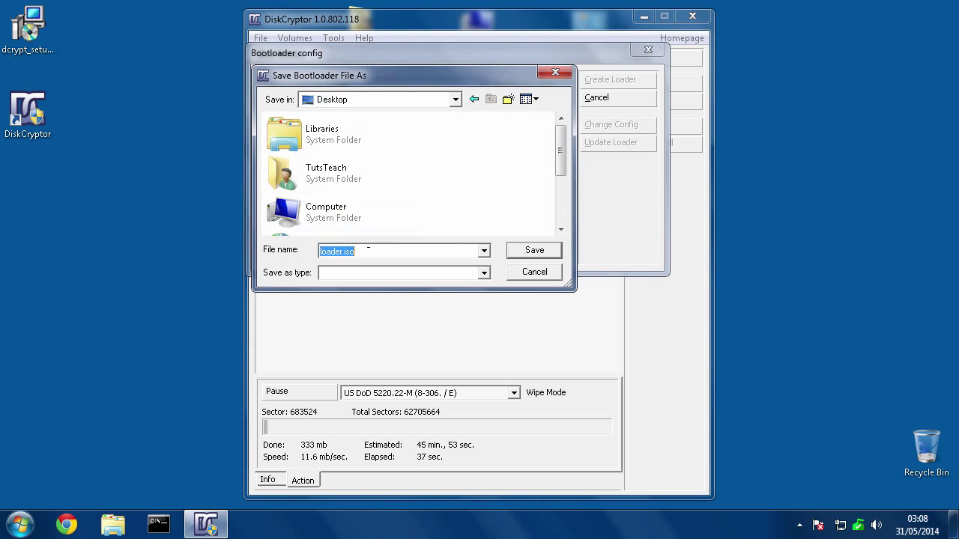
click(532, 252)
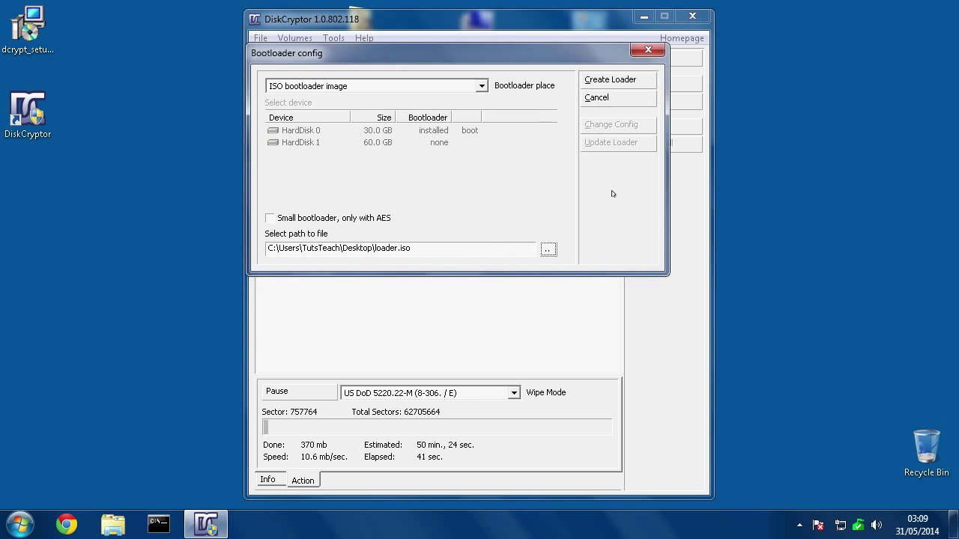
click(594, 80)
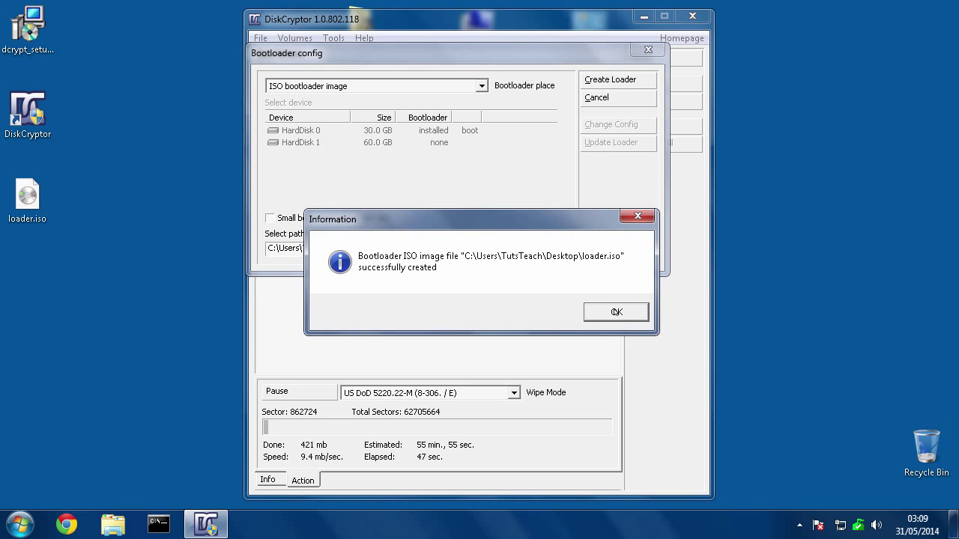
Dismiss the success message and review loader.iso's Authentication, Invalid password and Other Settings tabs.
click(616, 311)
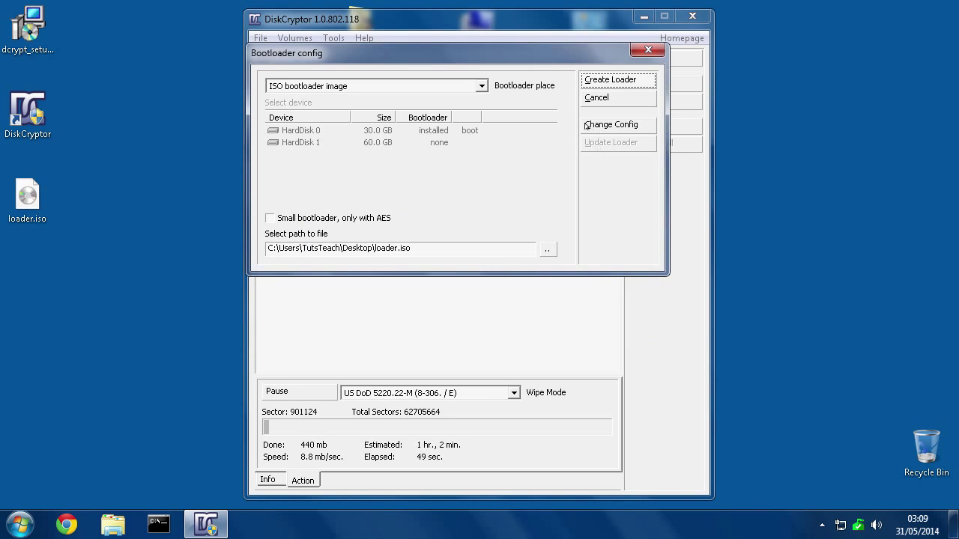
click(594, 125)
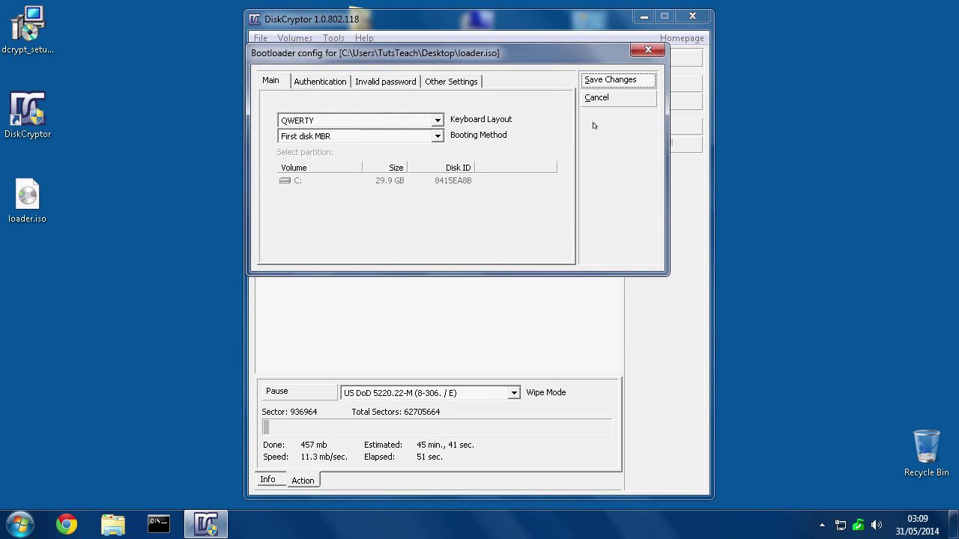
click(317, 80)
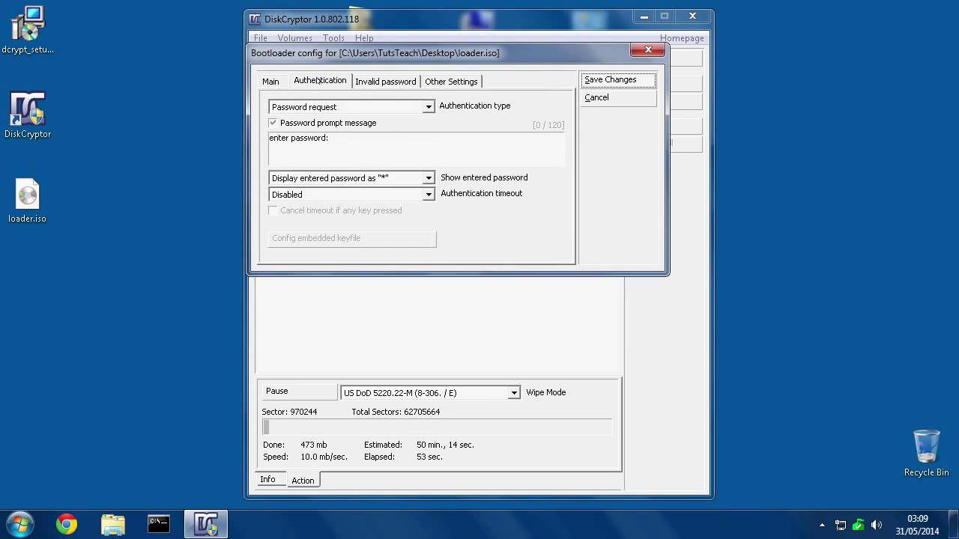
click(397, 82)
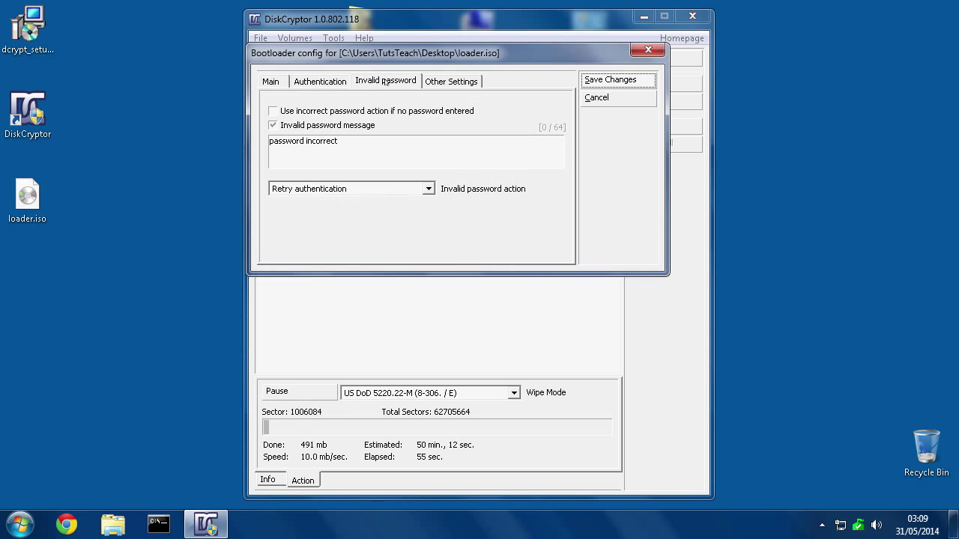
click(440, 82)
click(406, 80)
click(314, 80)
click(273, 80)
Cancel the loader settings without saving and select loader.iso on the desktop.
drag(323, 57, 633, 159)
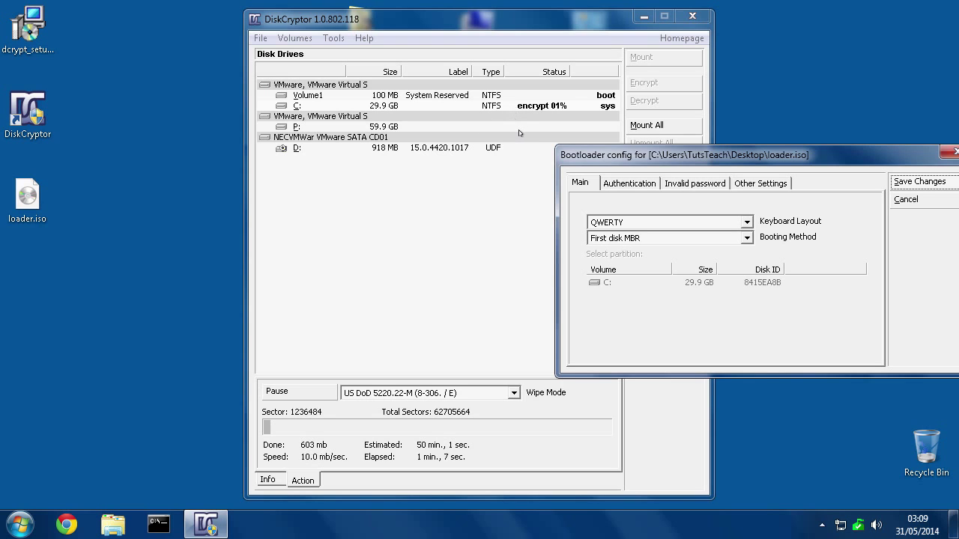
click(619, 184)
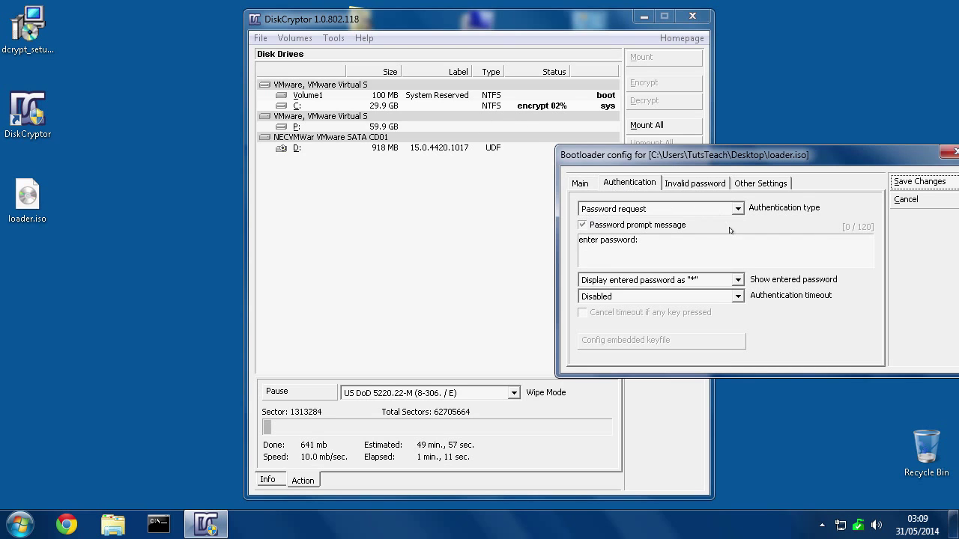
drag(666, 147, 552, 146)
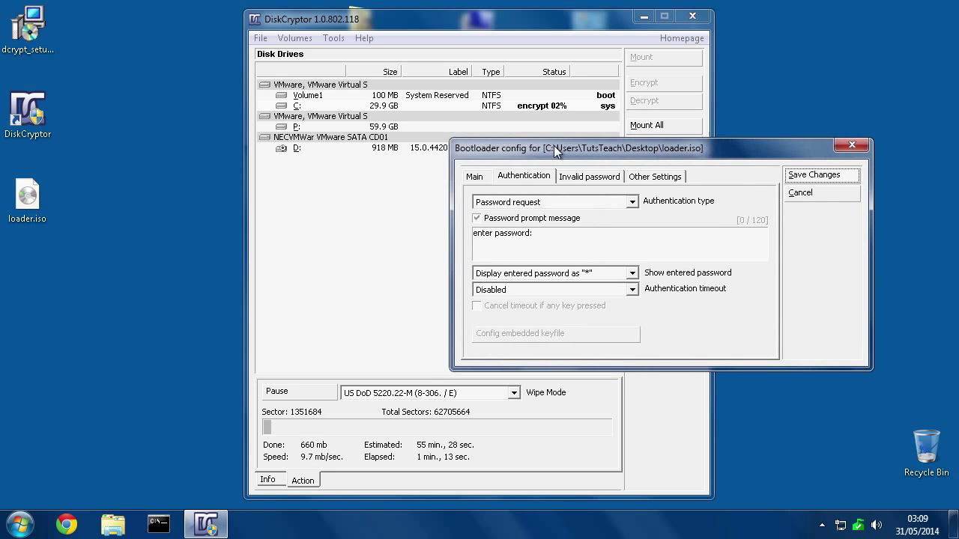
click(798, 198)
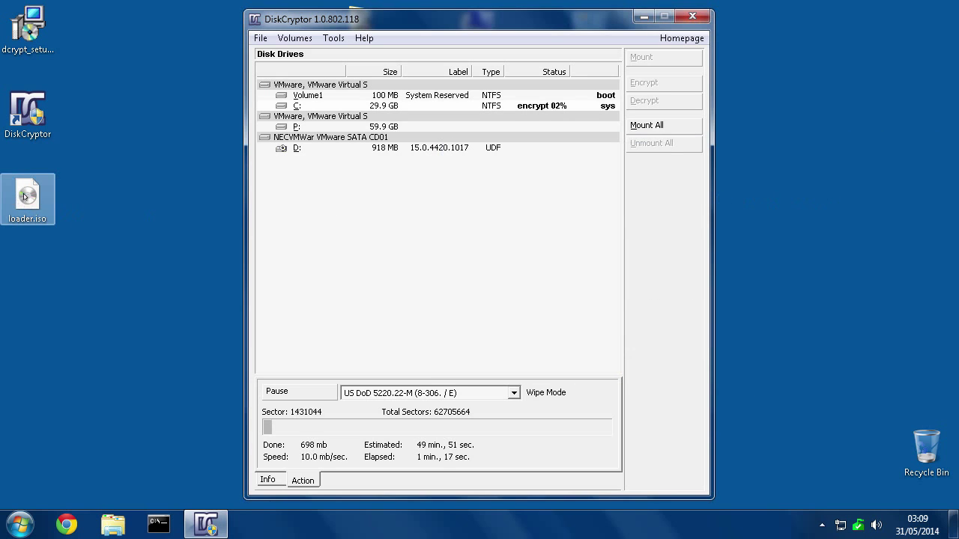
click(27, 197)
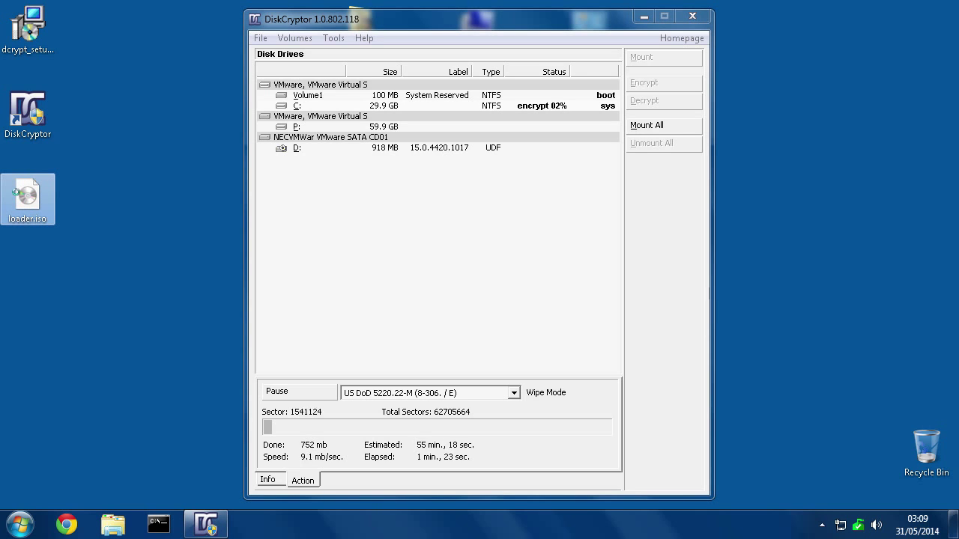
right_click(28, 194)
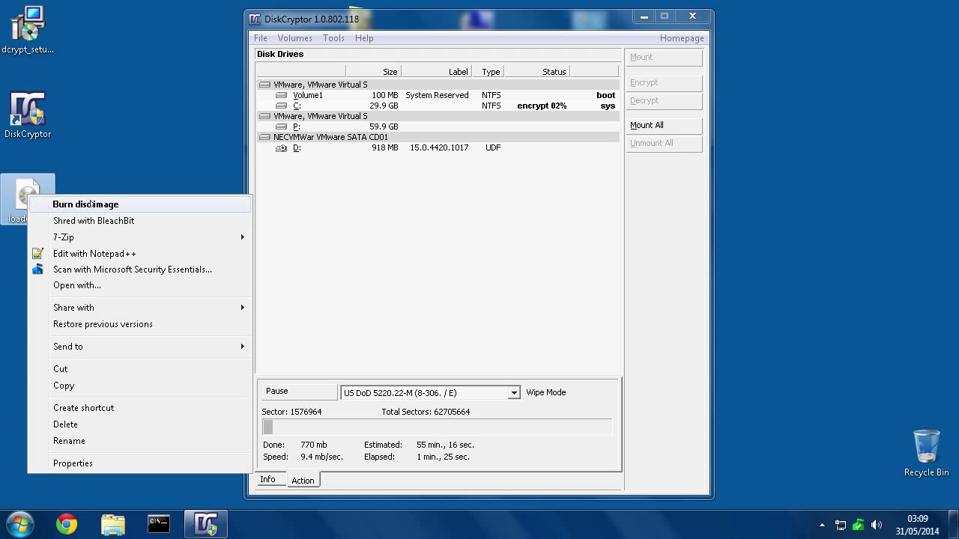
click(84, 204)
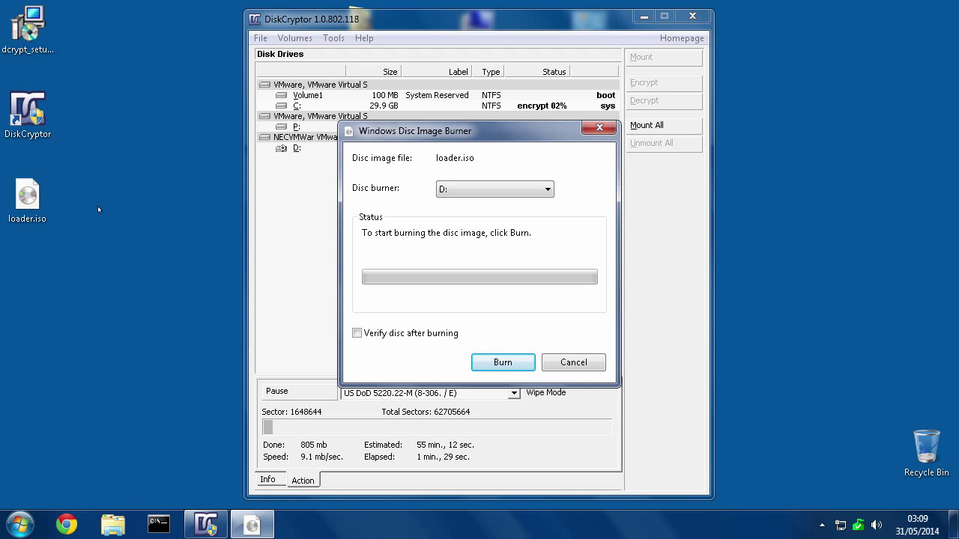
click(573, 363)
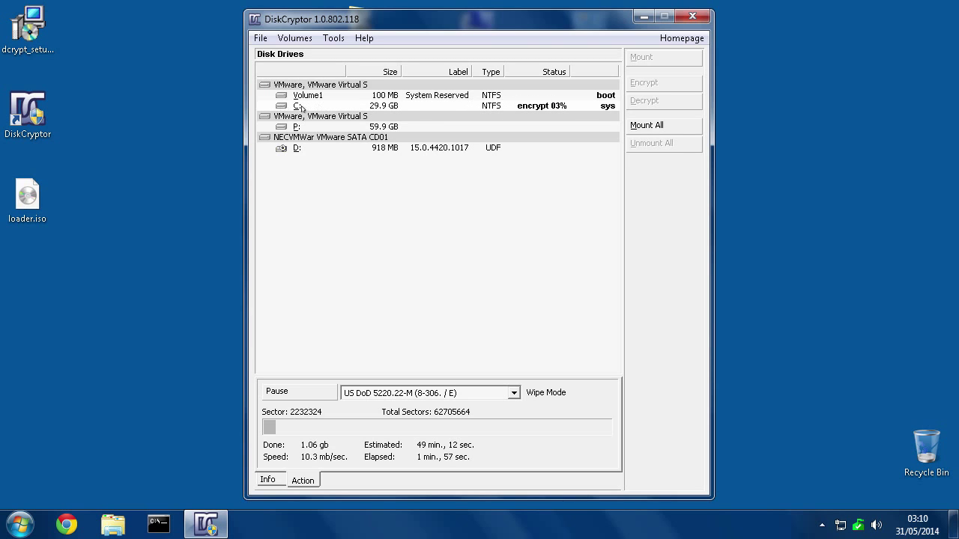
Show the Info details of the 100 MB System Reserved Volume1, which has no cipher yet.
click(331, 40)
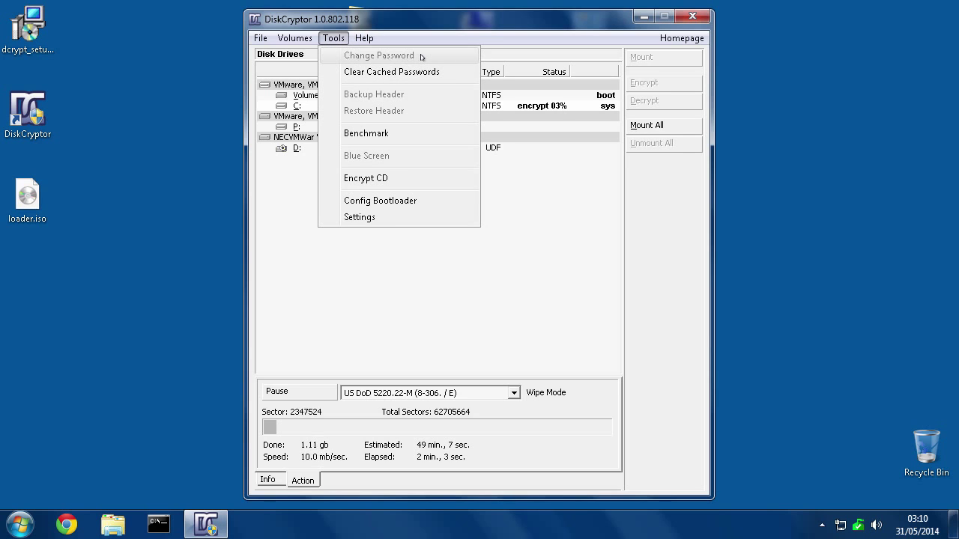
click(409, 37)
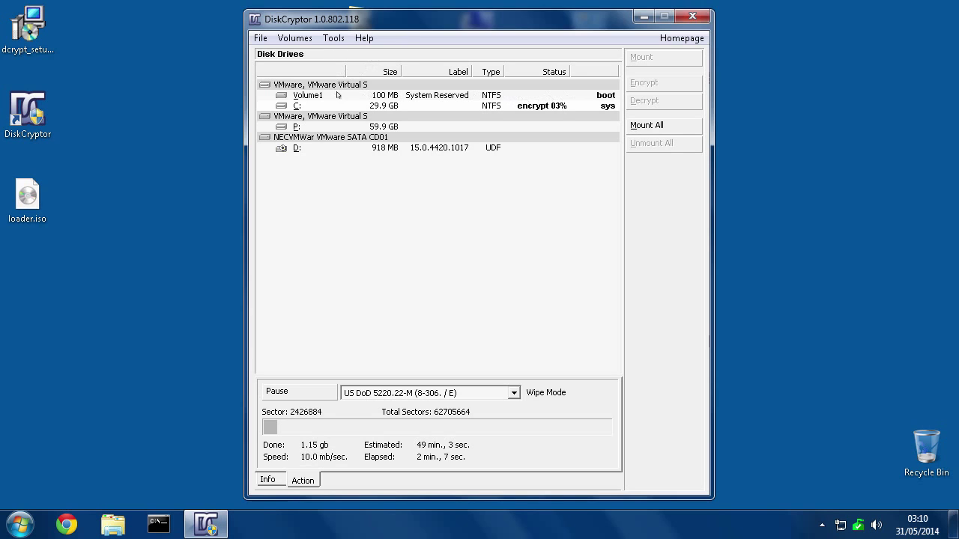
click(304, 96)
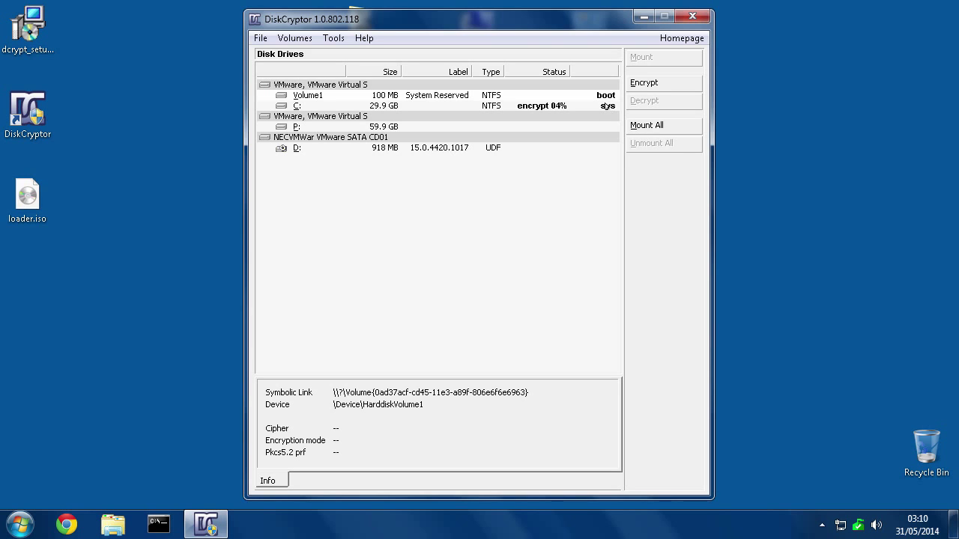
Start encrypting the 100 MB boot partition Volume1, entering and confirming the volume password.
right_click(298, 97)
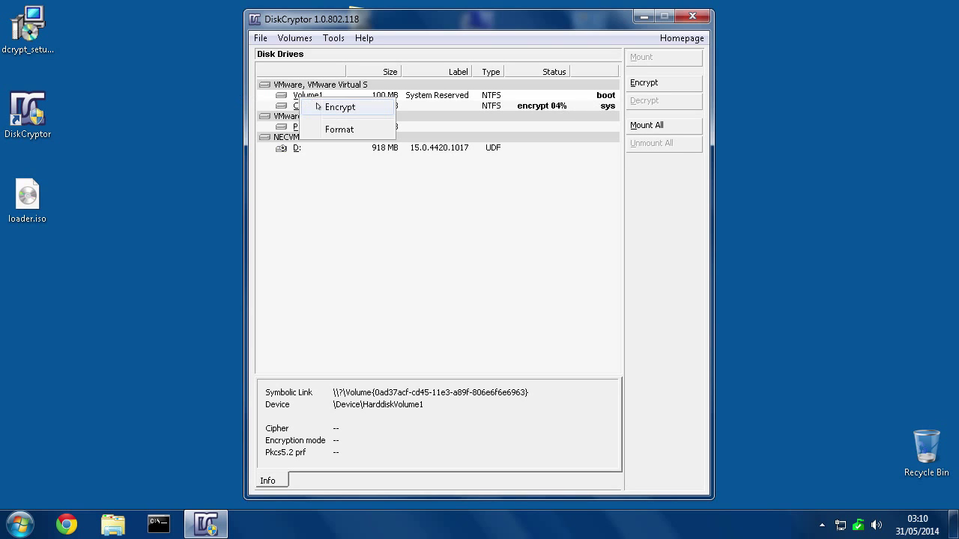
click(323, 108)
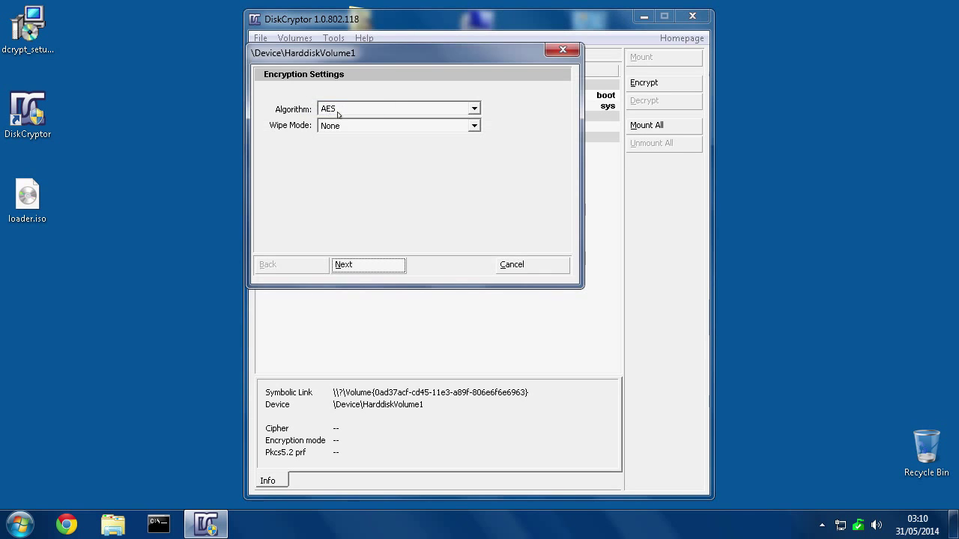
click(367, 266)
text(password)
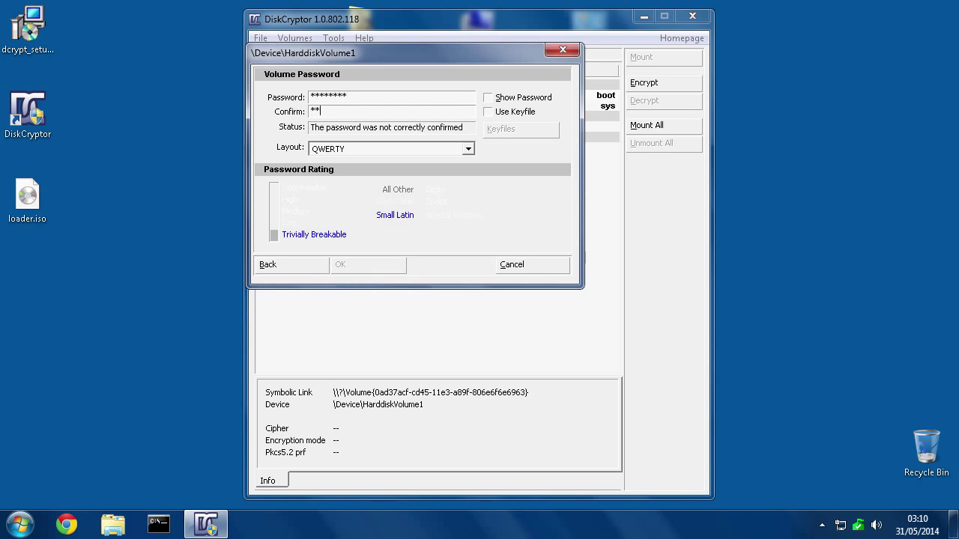
text(*)
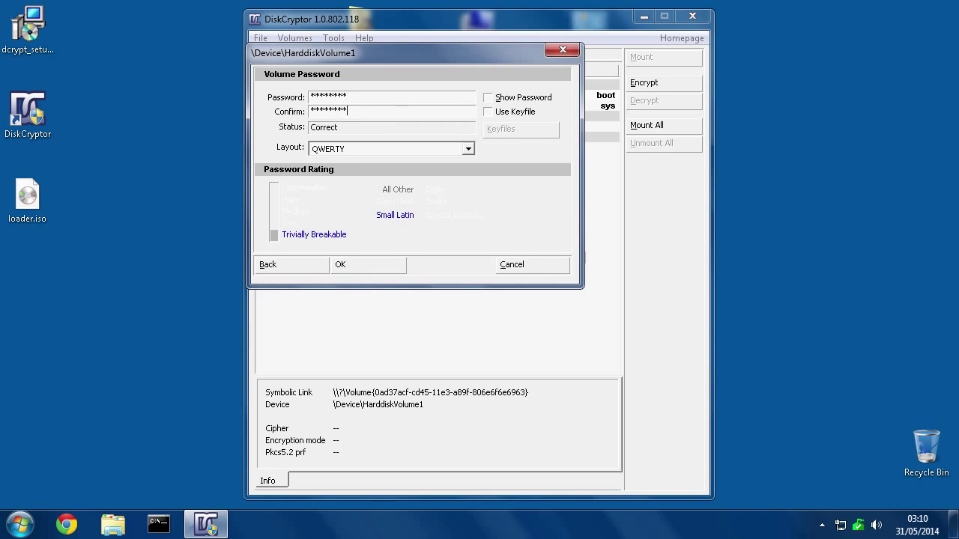
click(347, 265)
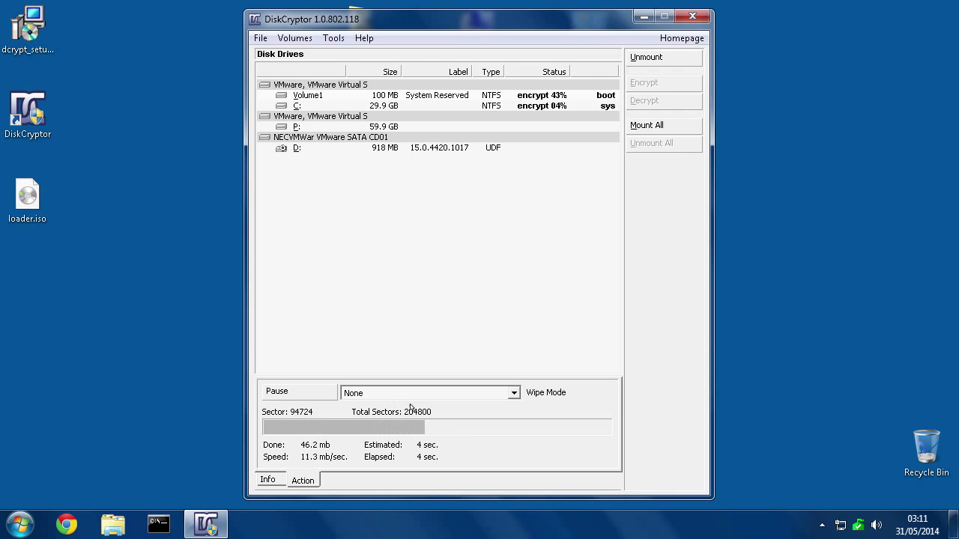
Set wipe mode to US DoD 5220.22-M (8-306. / E) and check Volume1 and C: encryption details.
click(466, 394)
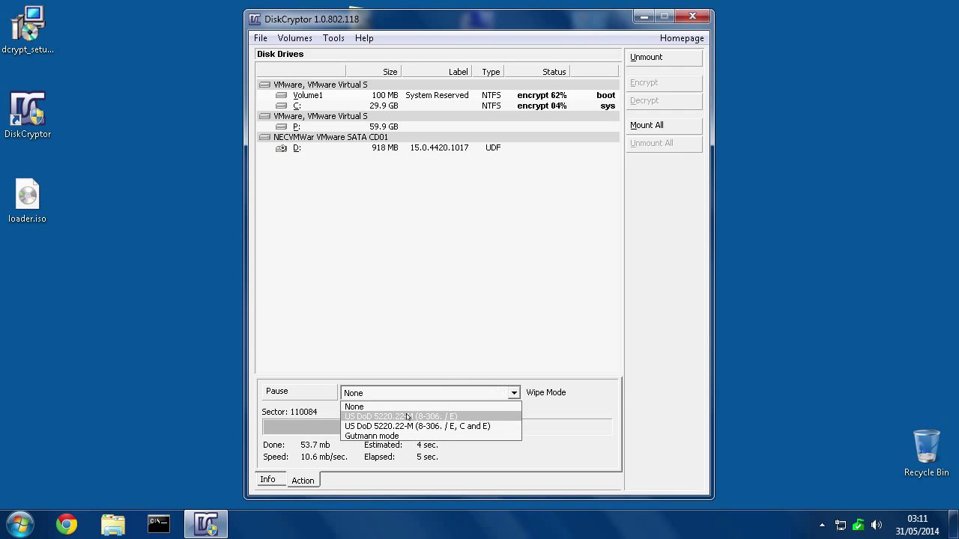
click(379, 417)
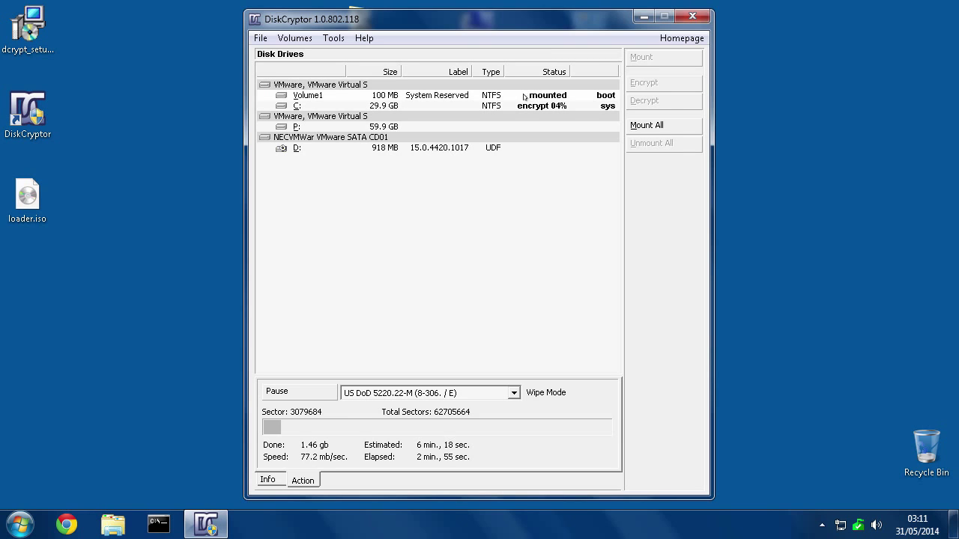
click(520, 97)
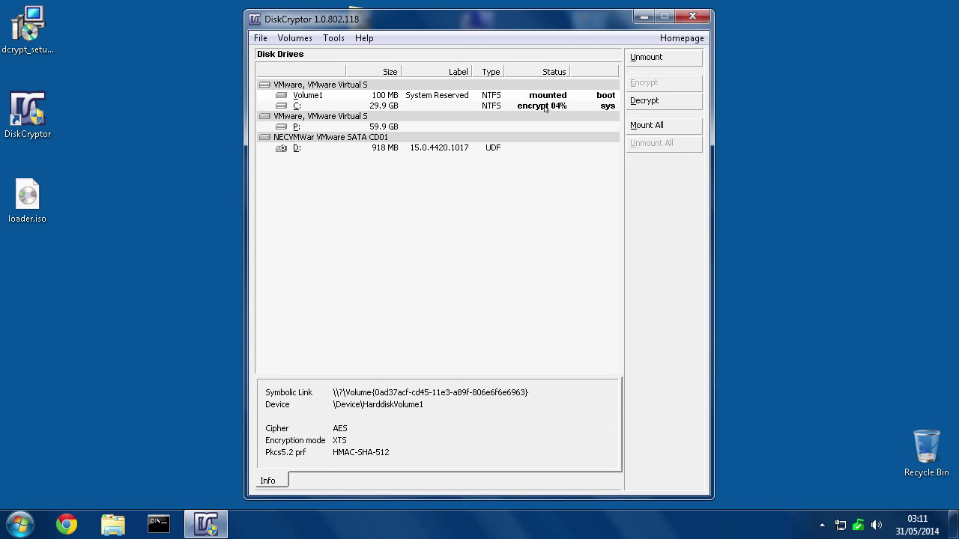
click(535, 107)
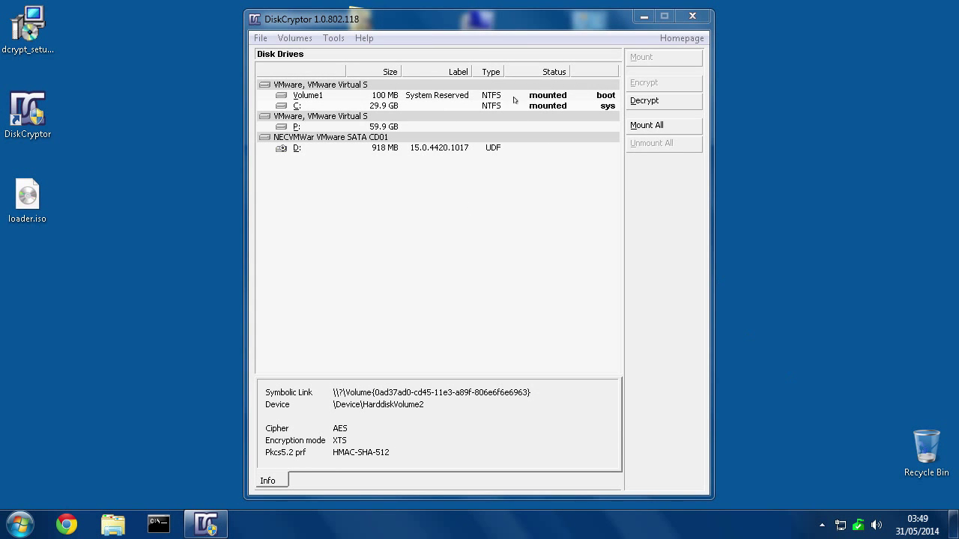
Select the 100 MB Volume1 in DiskCryptor, then restart Windows from the Start menu.
click(294, 106)
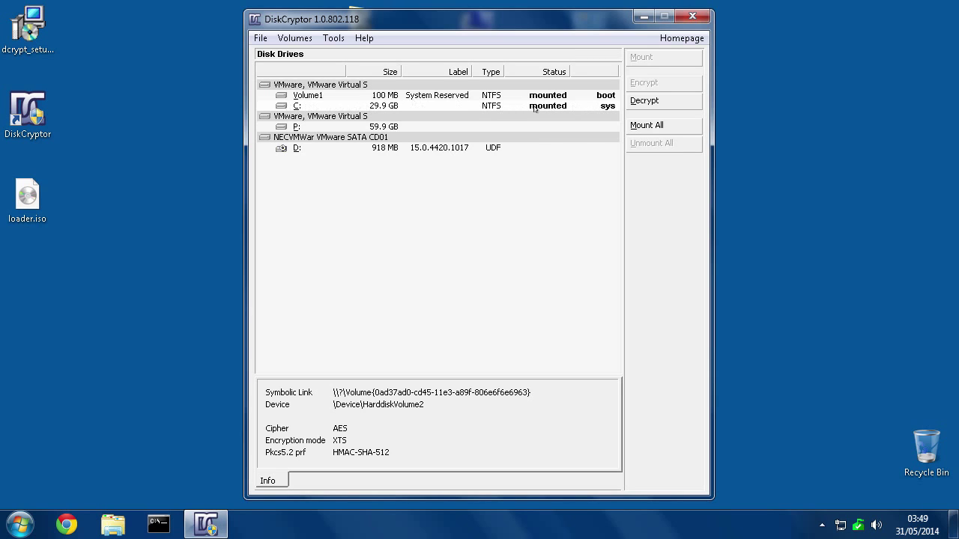
click(351, 97)
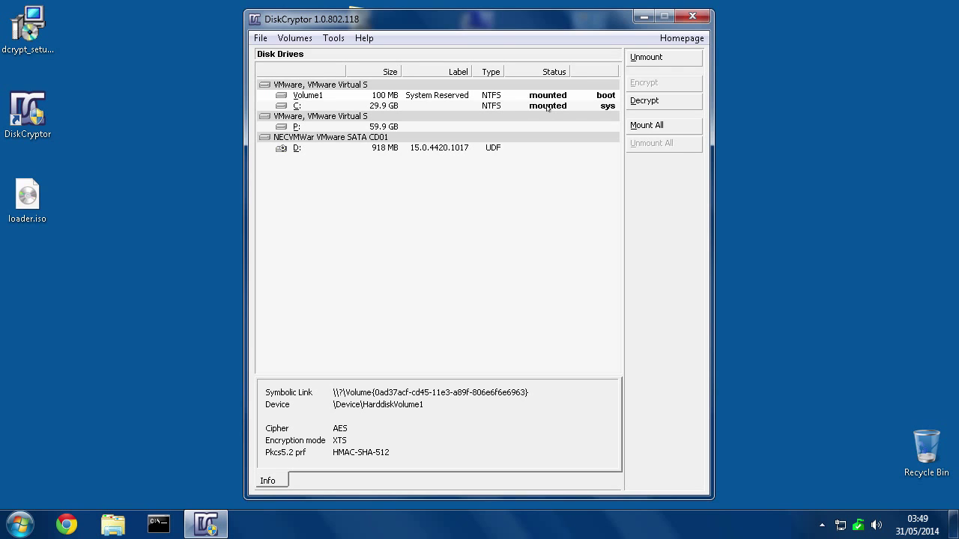
click(20, 525)
click(261, 486)
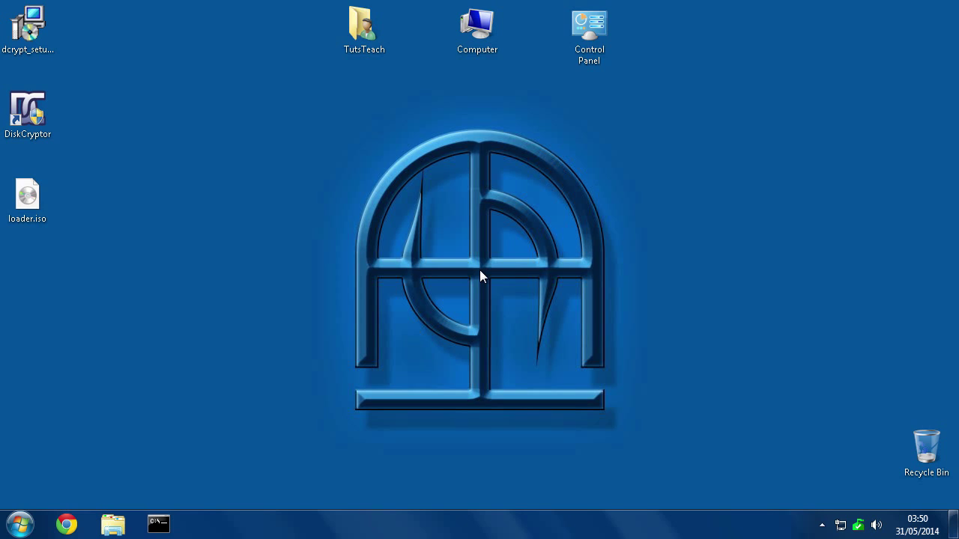
Launch DiskCryptor from the desktop shortcut with administrator rights.
click(23, 113)
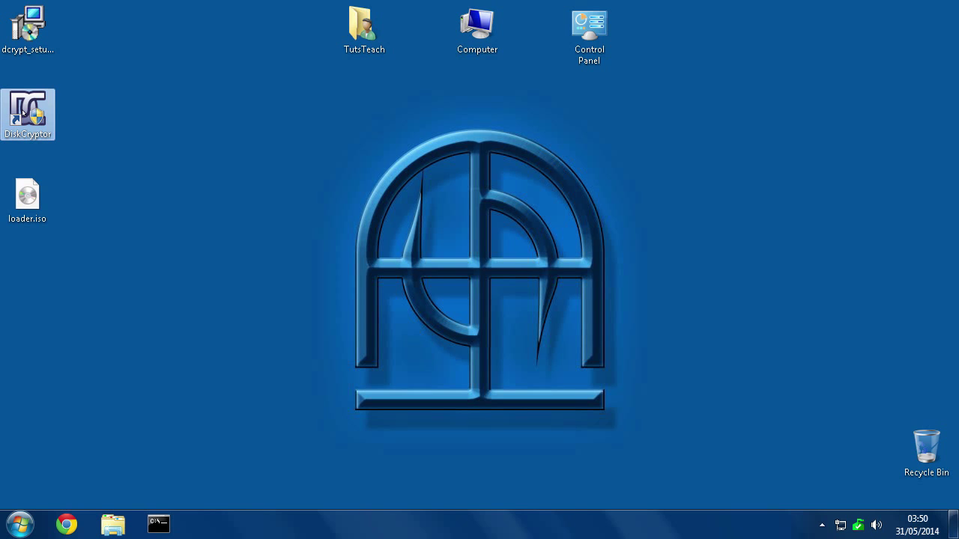
double_click(23, 112)
click(541, 291)
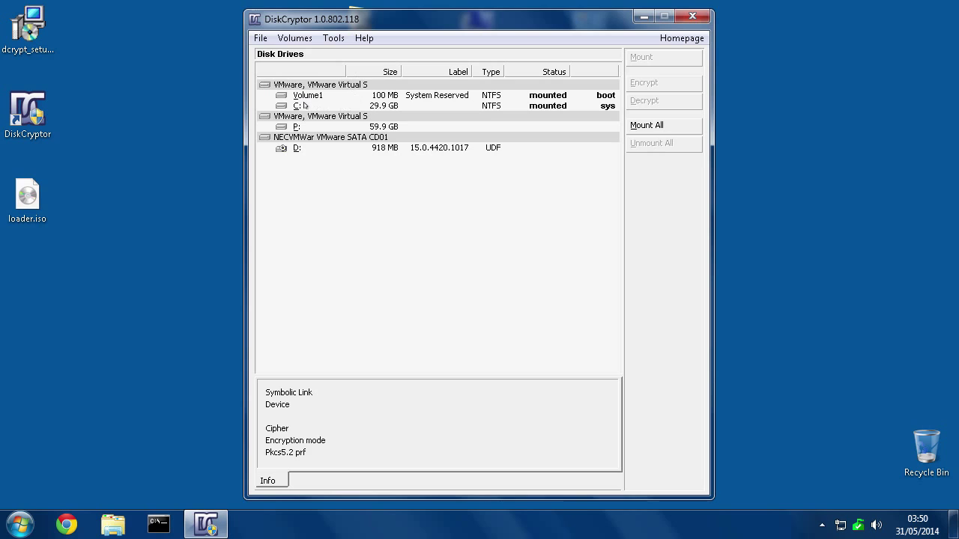
Compare the details of drive C: with those of the Volume1 boot partition.
click(298, 106)
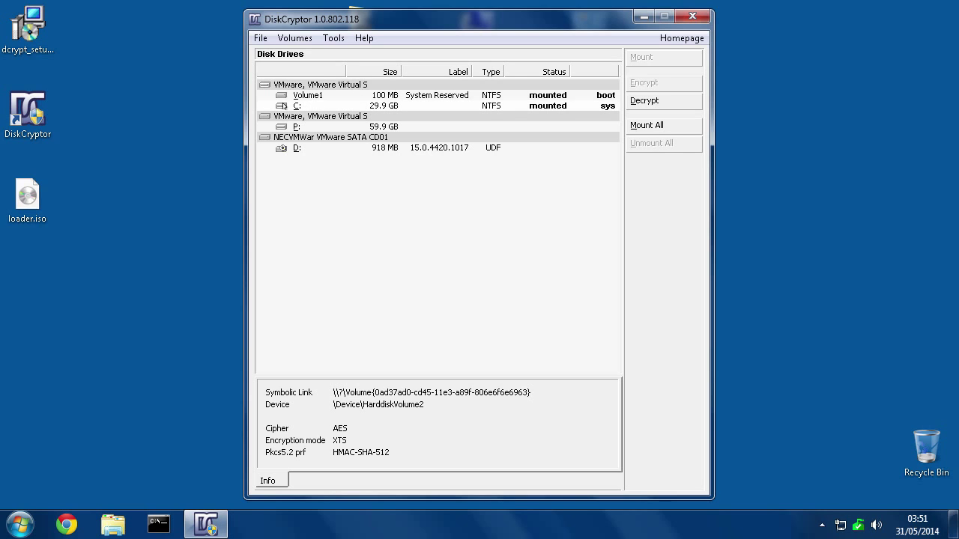
click(291, 96)
click(300, 105)
click(300, 96)
click(305, 106)
click(298, 96)
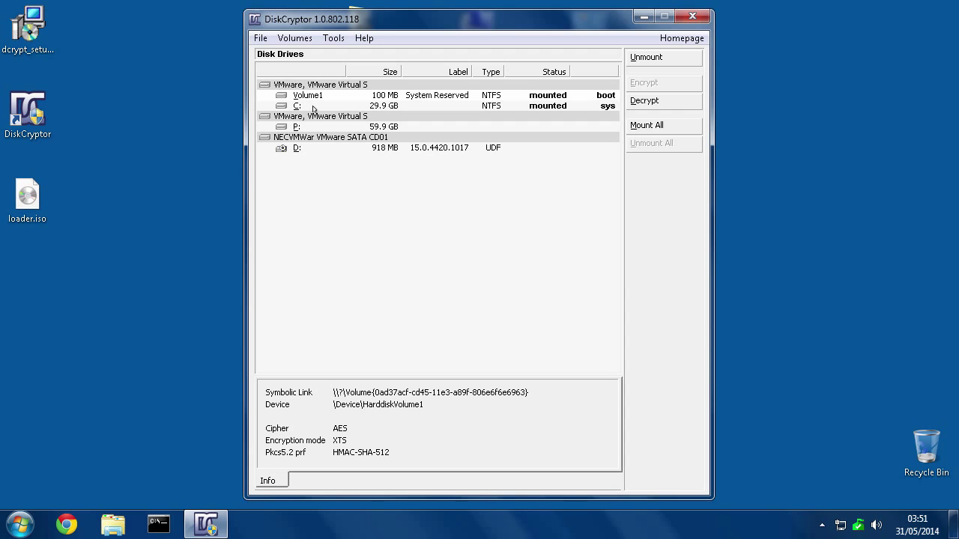
Select C: again and start Tools > Change Password for it.
click(297, 107)
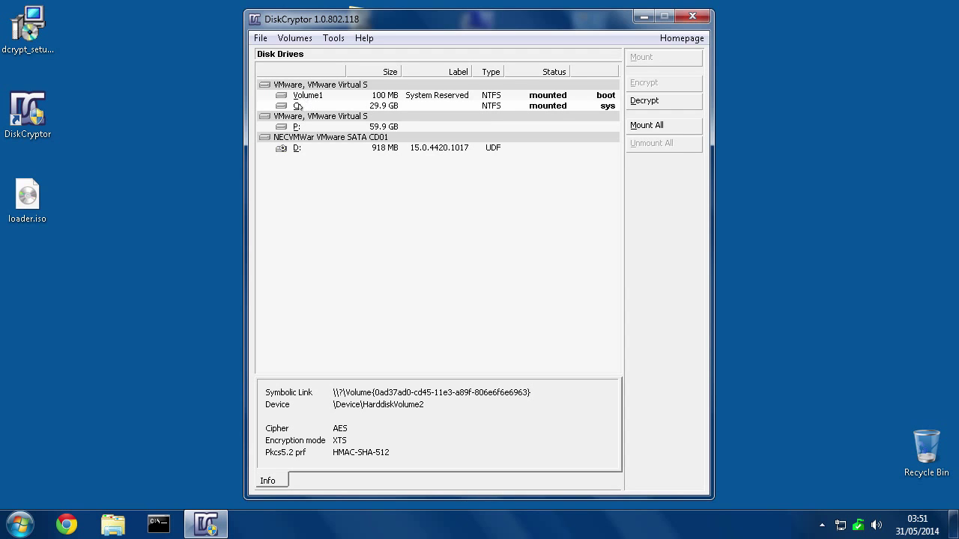
click(329, 39)
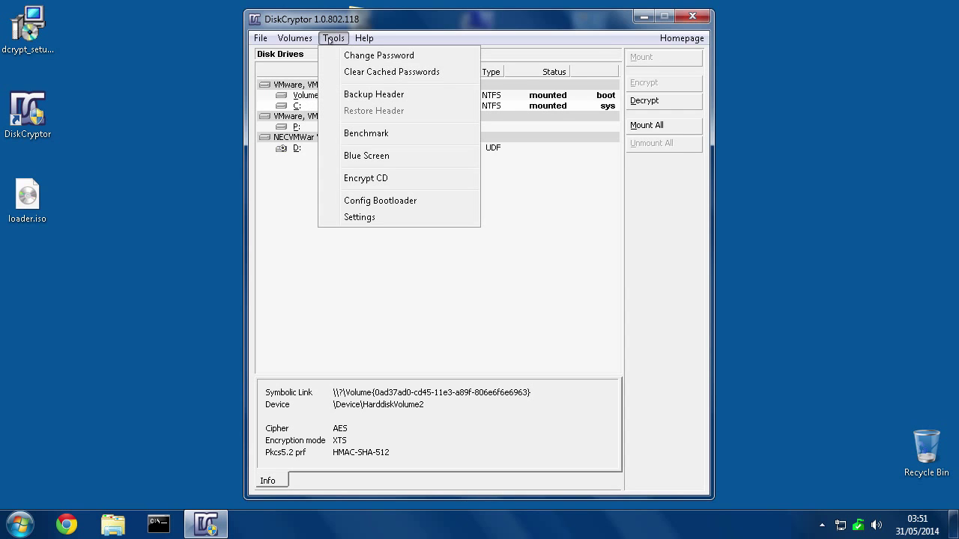
click(359, 56)
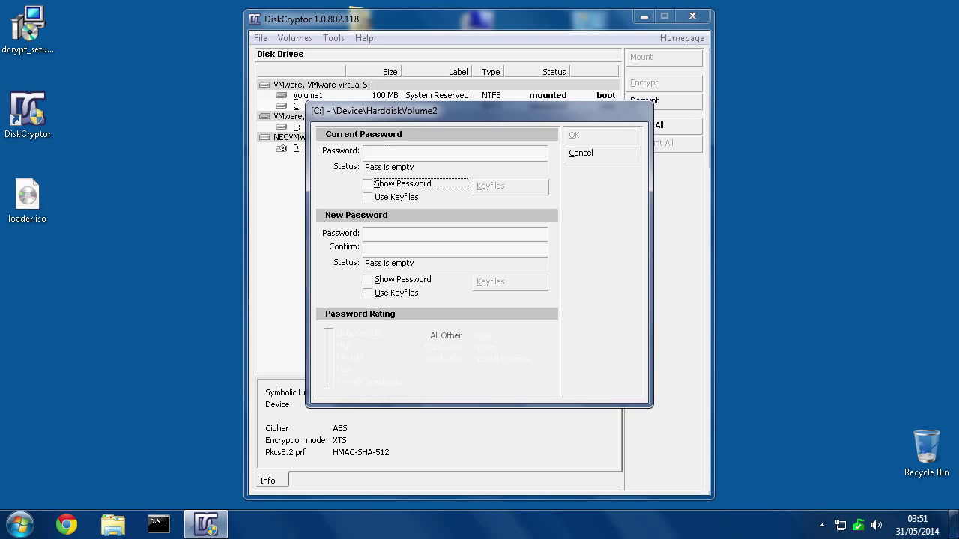
Enter C:'s current password and tick Use Keyfiles under New Password.
click(386, 149)
text(******)
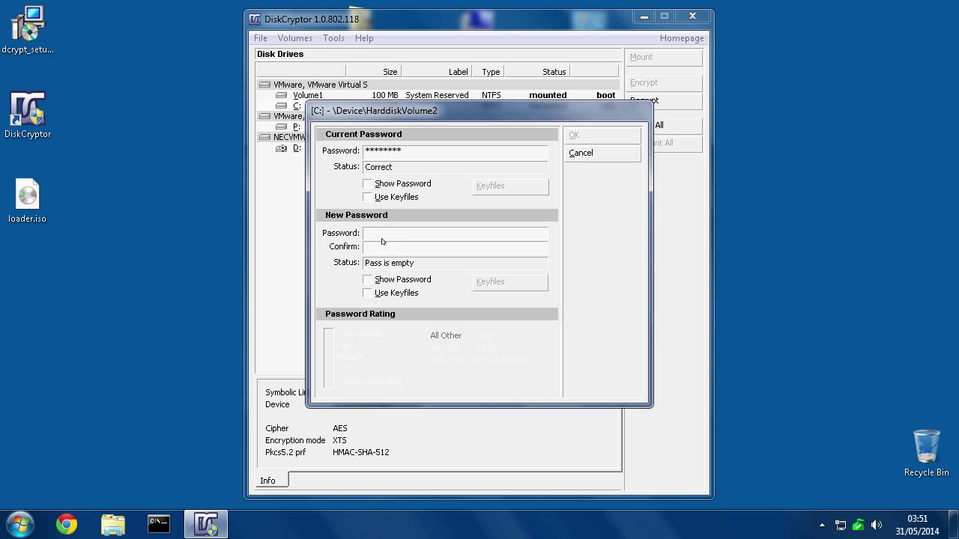
click(367, 294)
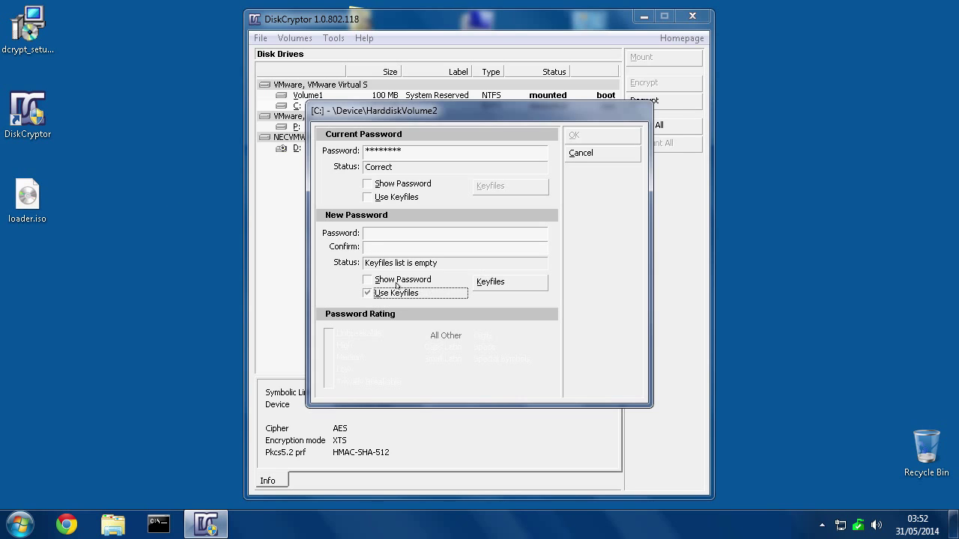
Generate a random keyfile saved to the Desktop as 'keyfile', add it, and apply it to C:.
click(501, 283)
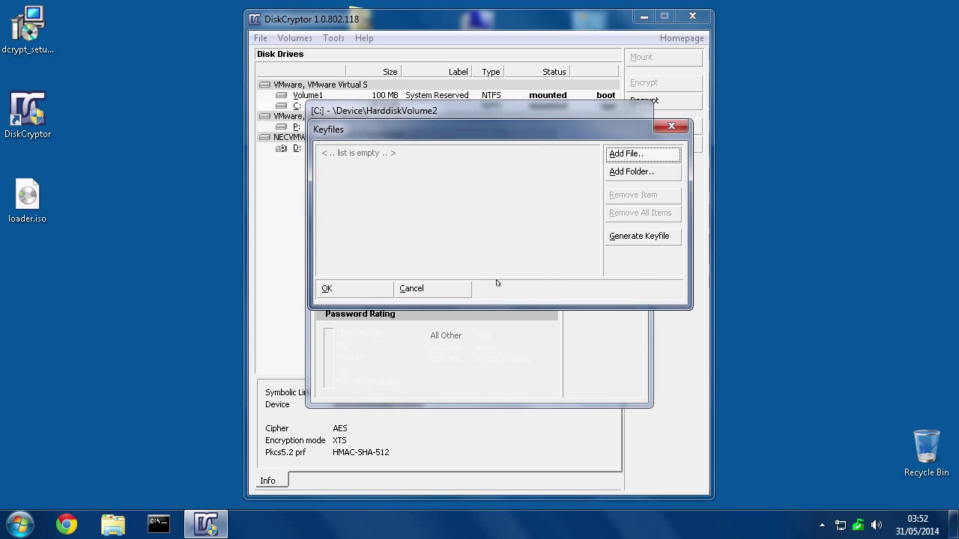
click(629, 240)
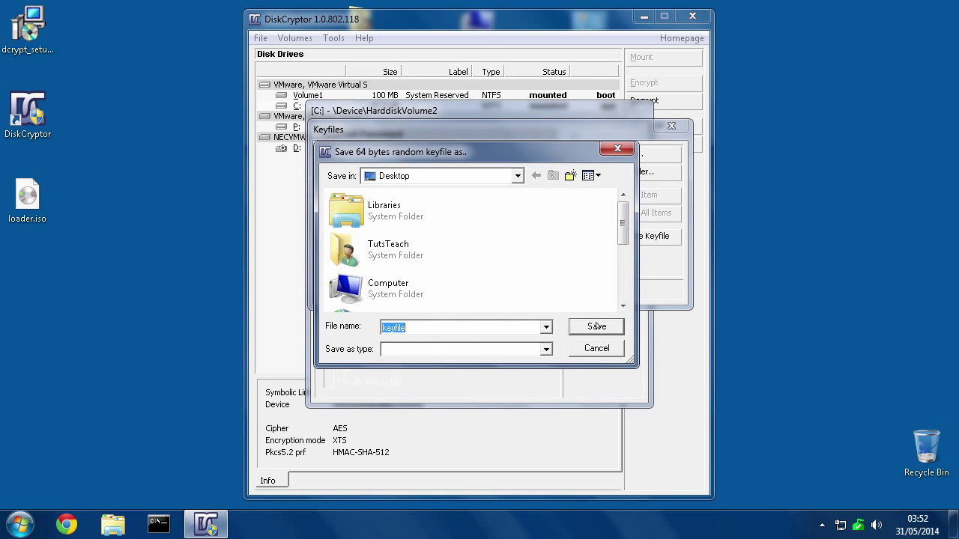
click(596, 328)
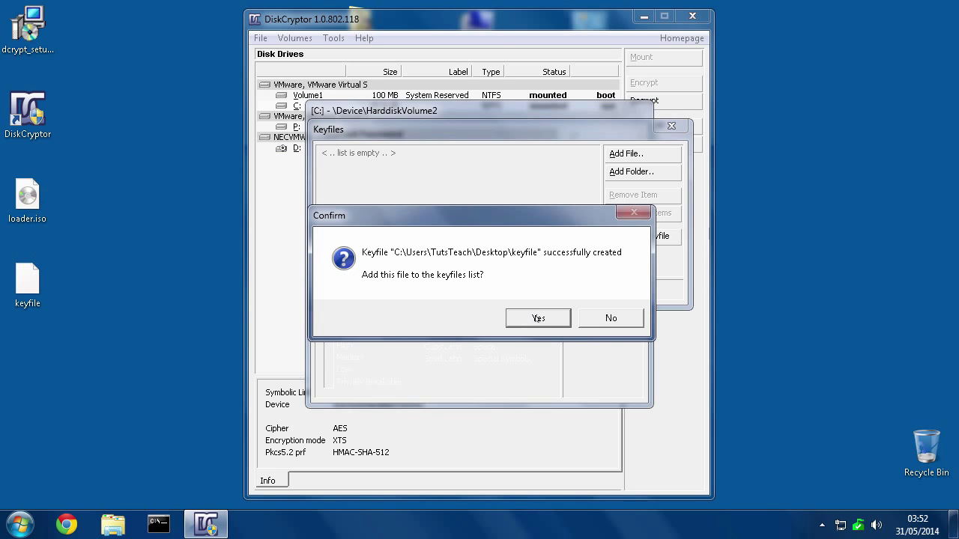
click(533, 319)
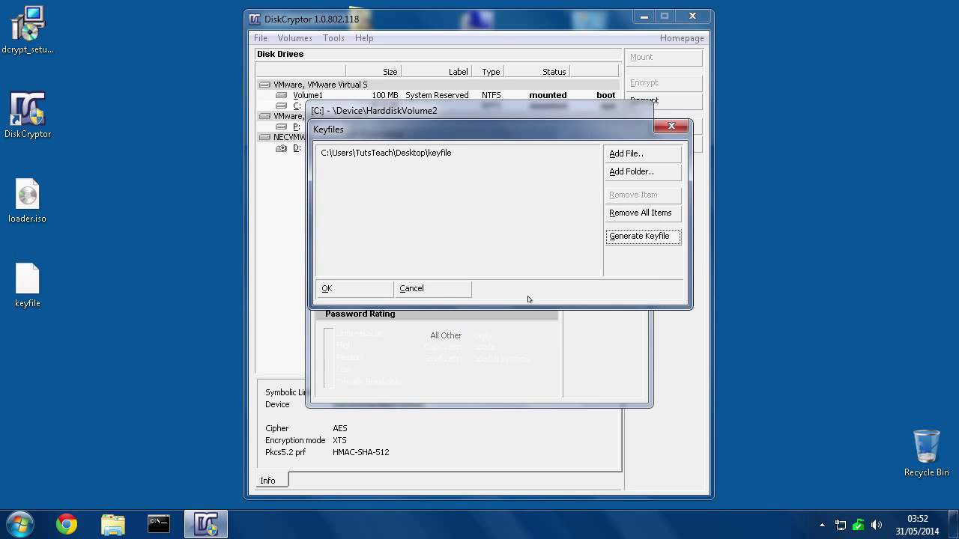
click(343, 289)
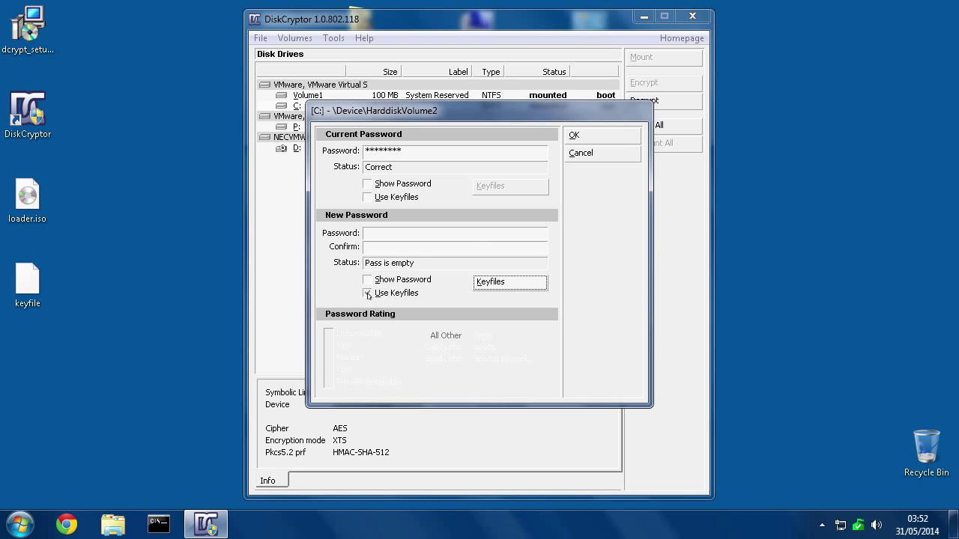
click(573, 137)
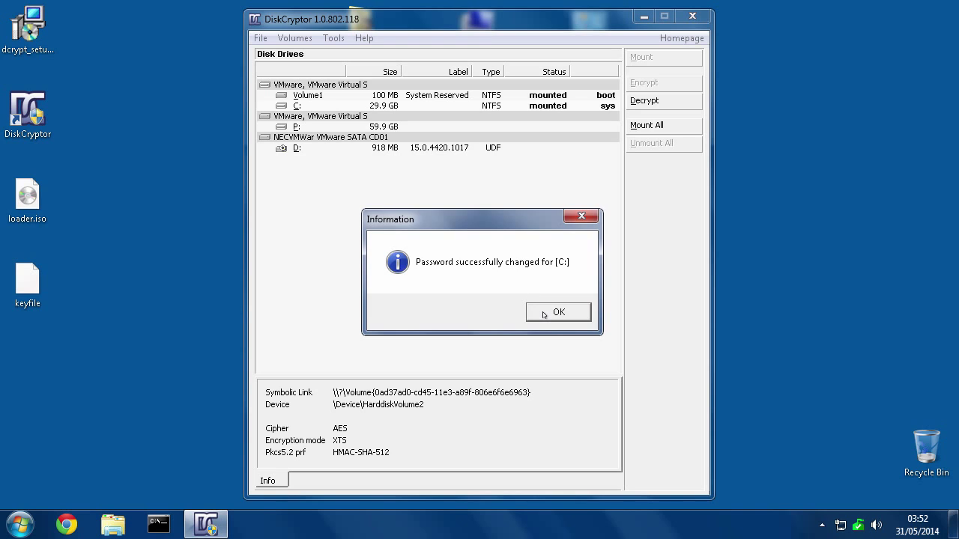
click(558, 312)
Open Change Password for the Volume1 boot partition, enter its current password, and enable keyfiles.
click(314, 97)
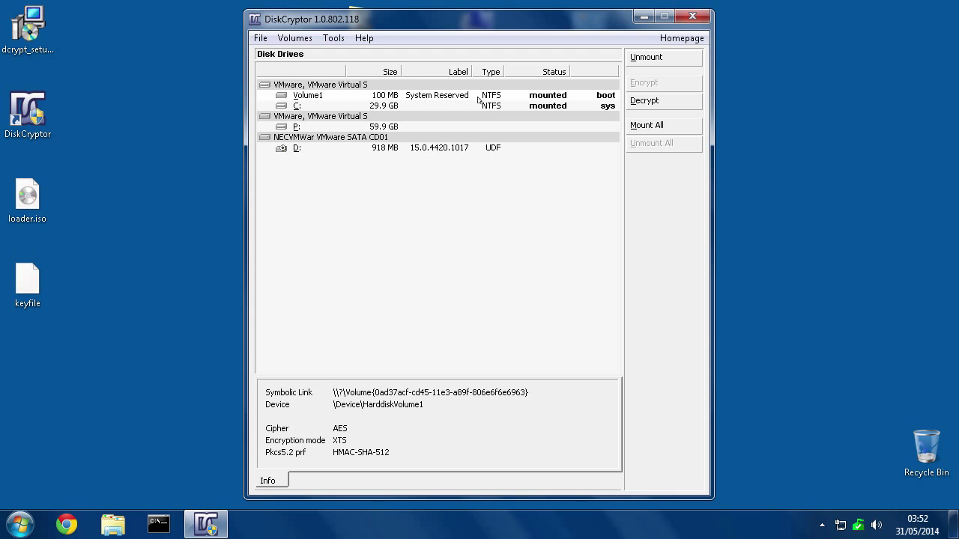
click(333, 38)
click(375, 55)
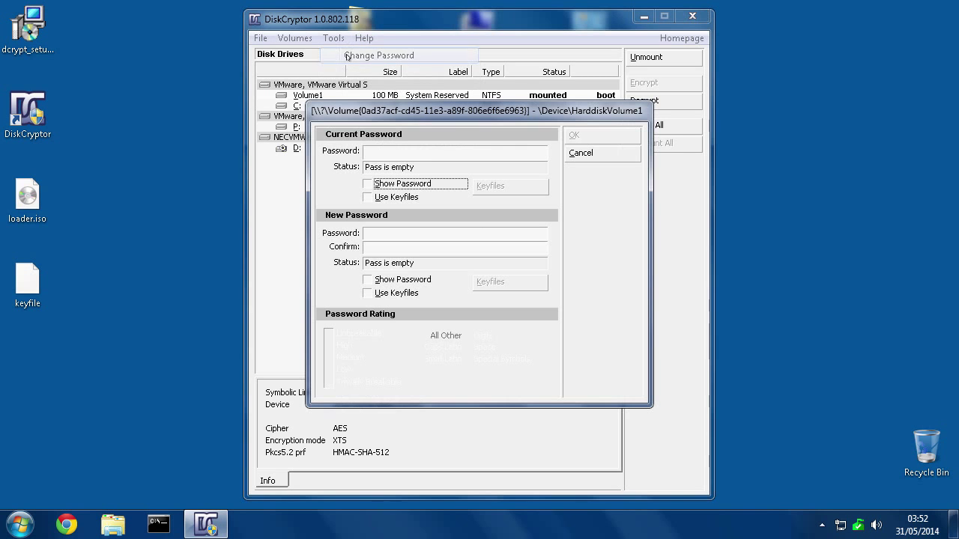
click(397, 149)
text(12)
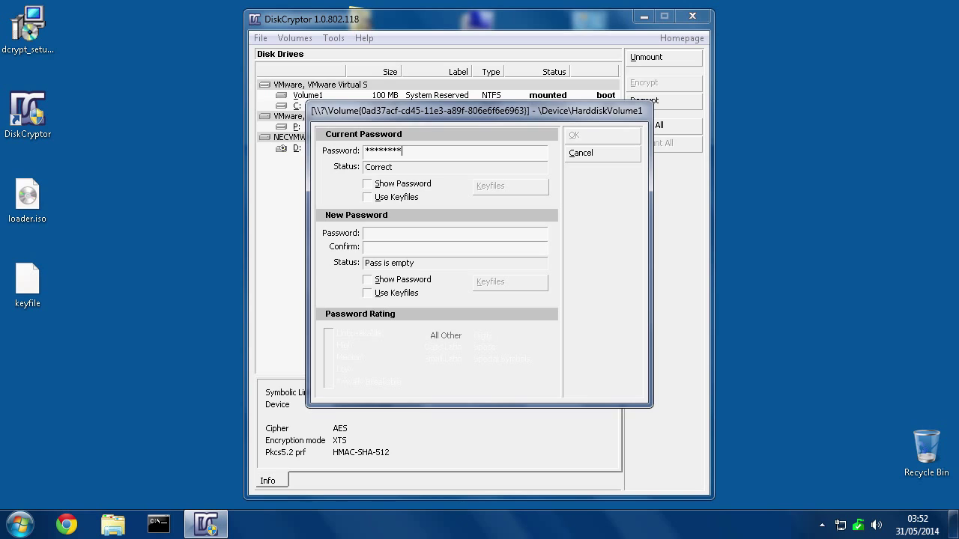
click(385, 293)
Add Desktop\keyfile to the new password's keyfile list and apply the change.
click(494, 287)
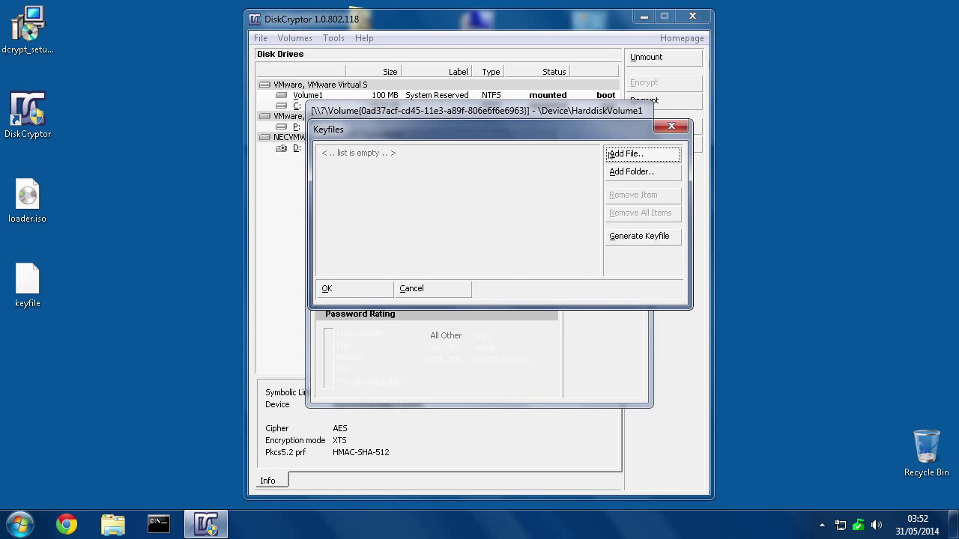
click(637, 154)
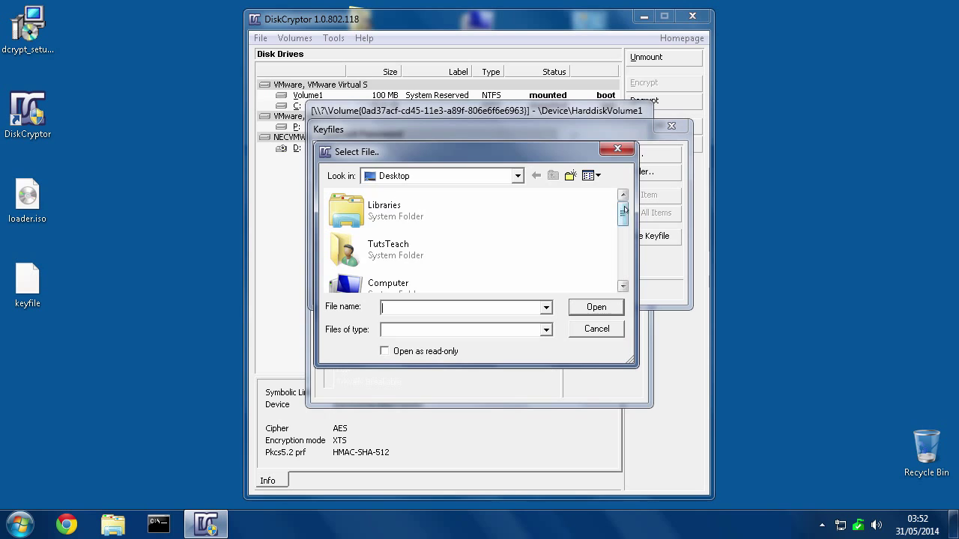
drag(622, 214, 631, 260)
click(390, 247)
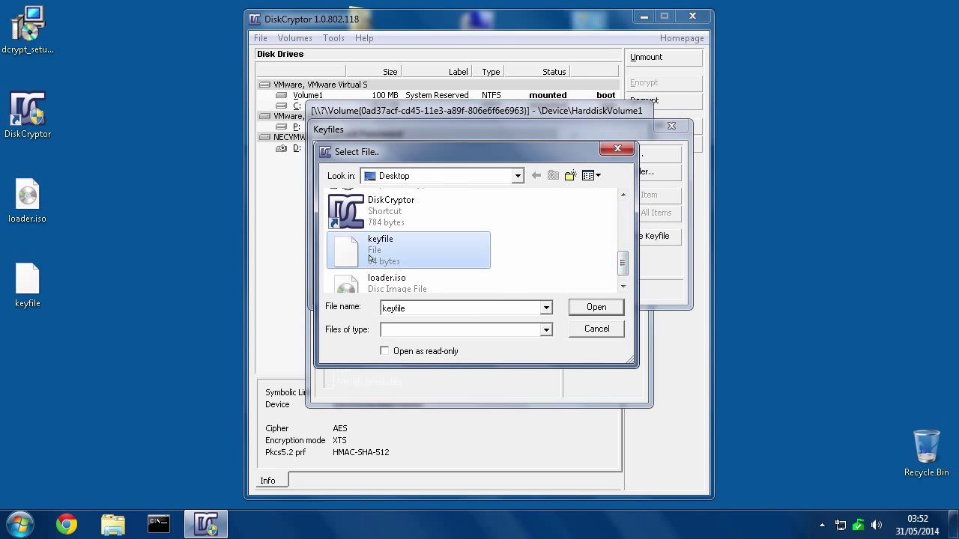
click(589, 308)
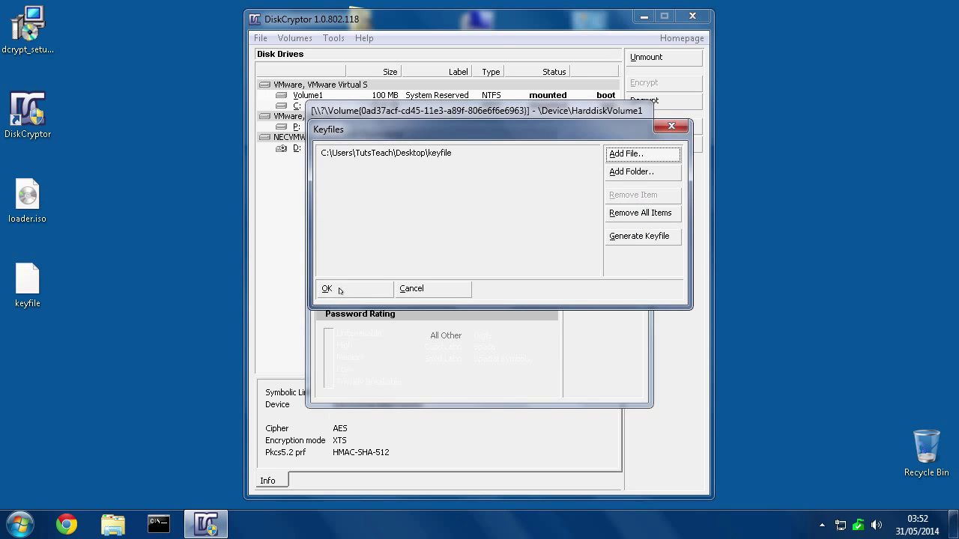
click(358, 294)
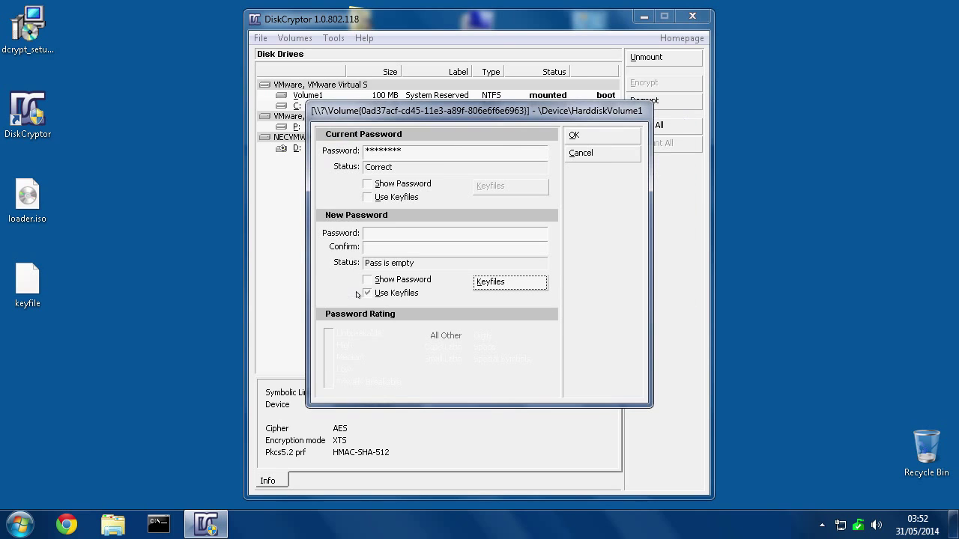
click(575, 135)
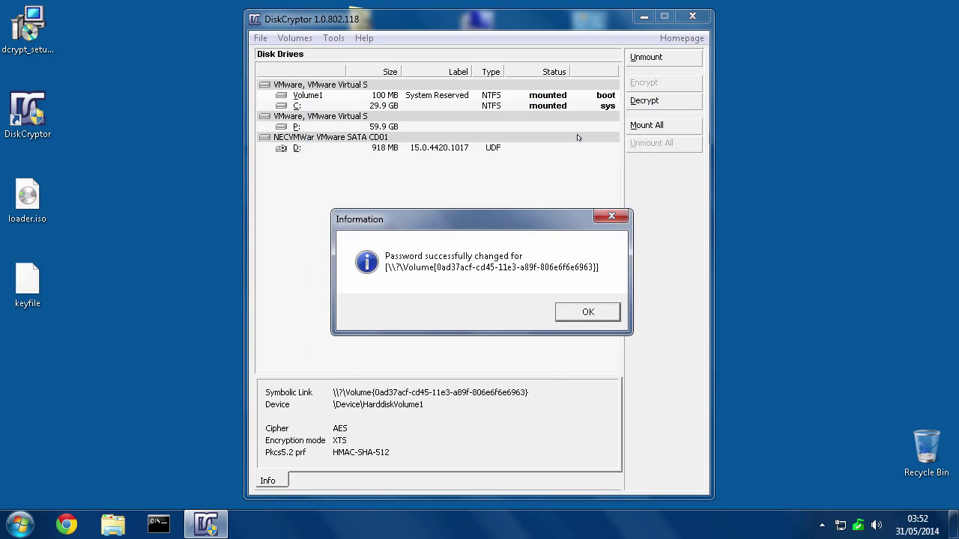
Dismiss the password-change confirmation and select C: in the drive list.
click(587, 315)
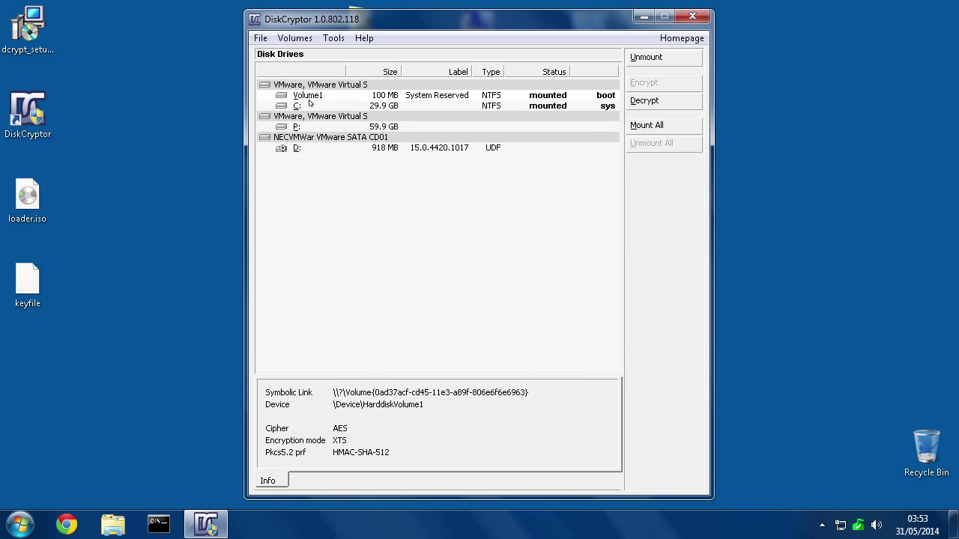
click(312, 104)
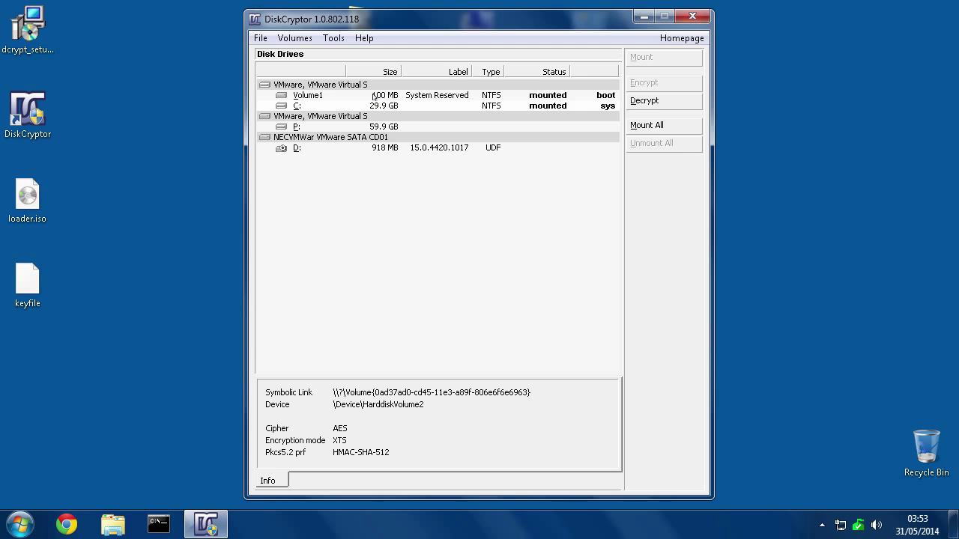
click(21, 197)
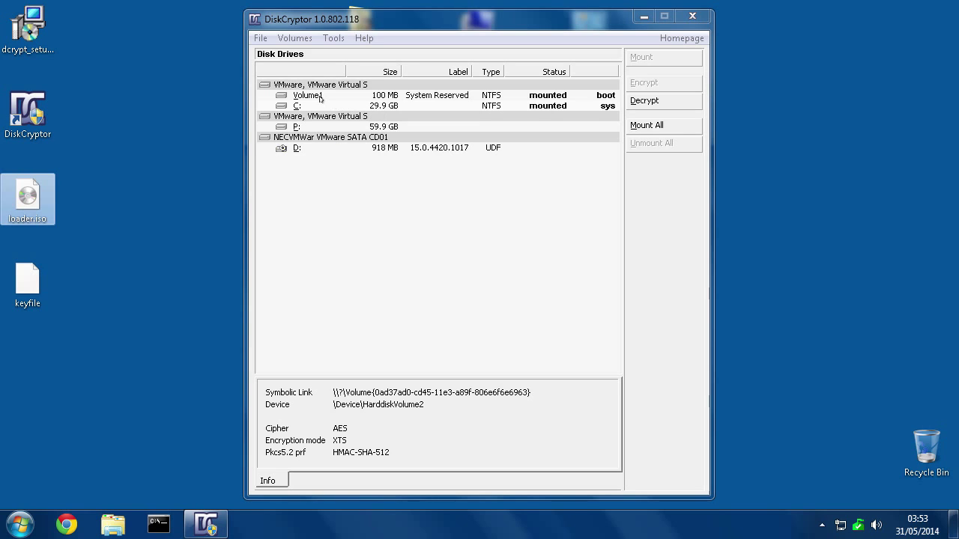
Set Config Bootloader to ISO bootloader image and create loader-keyfile-needed.iso on the Desktop.
click(332, 38)
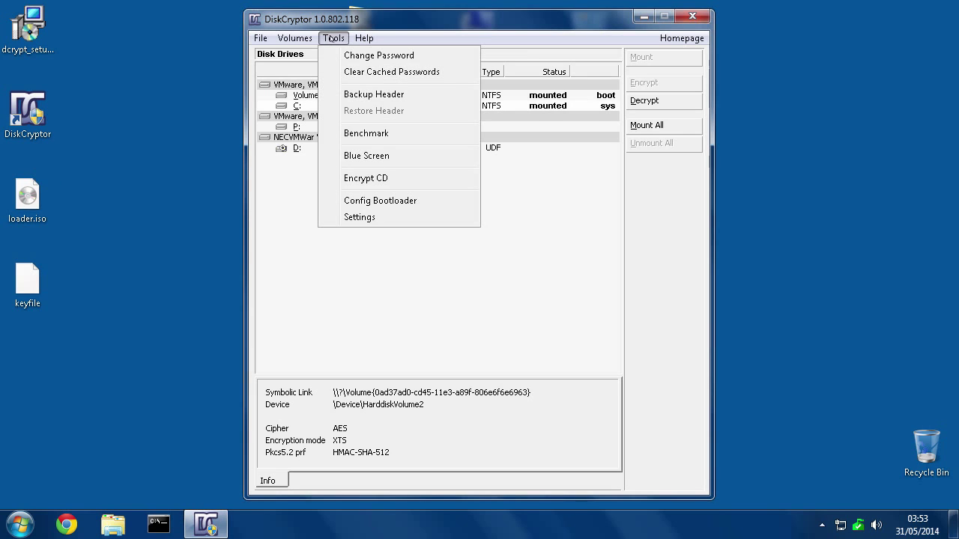
click(368, 202)
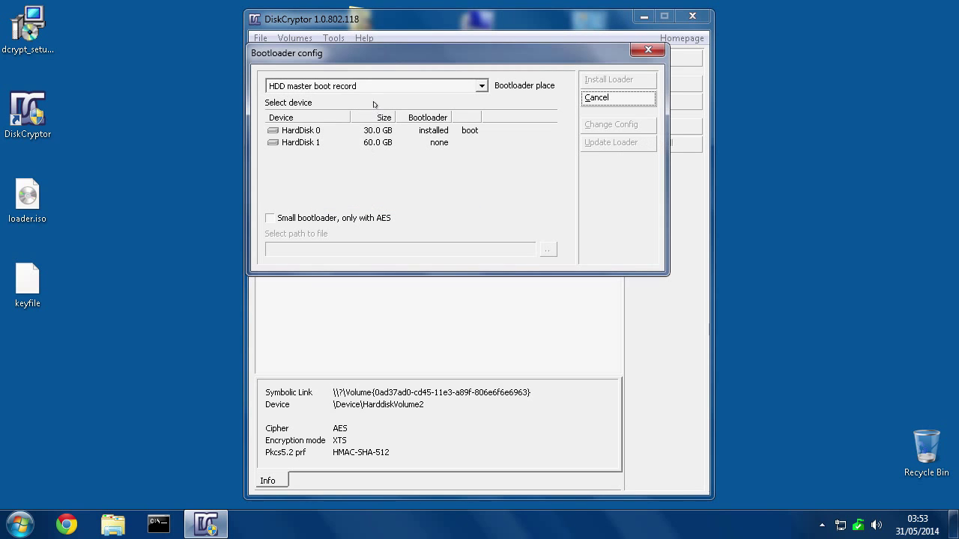
click(482, 86)
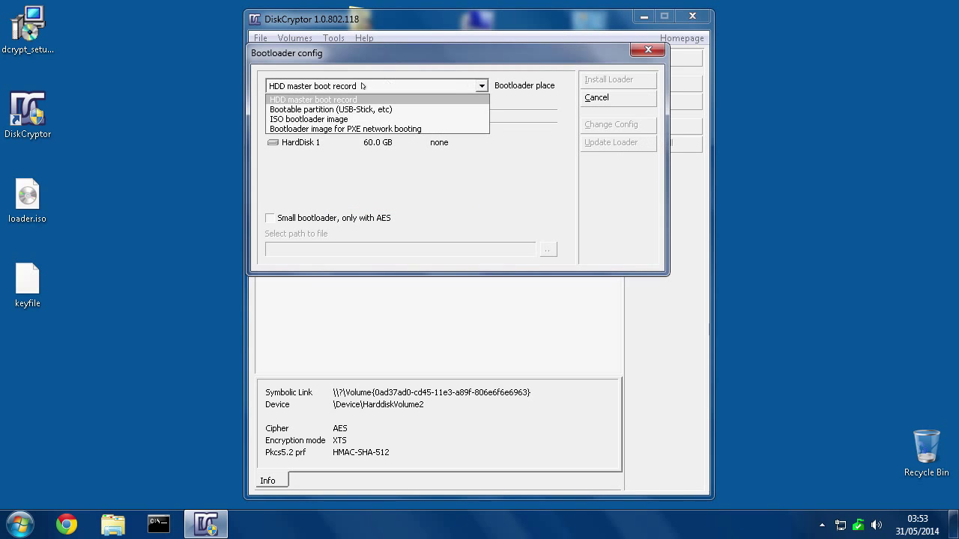
click(276, 120)
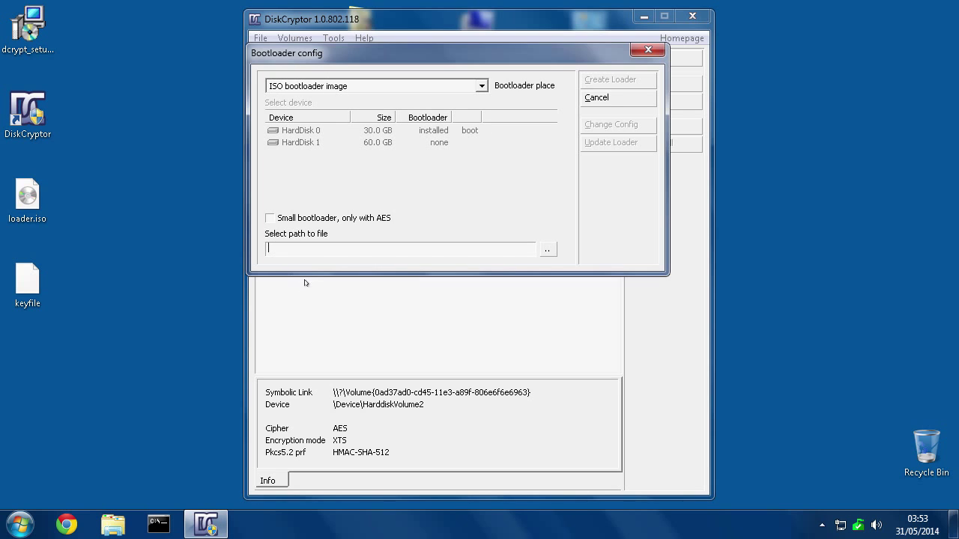
click(549, 250)
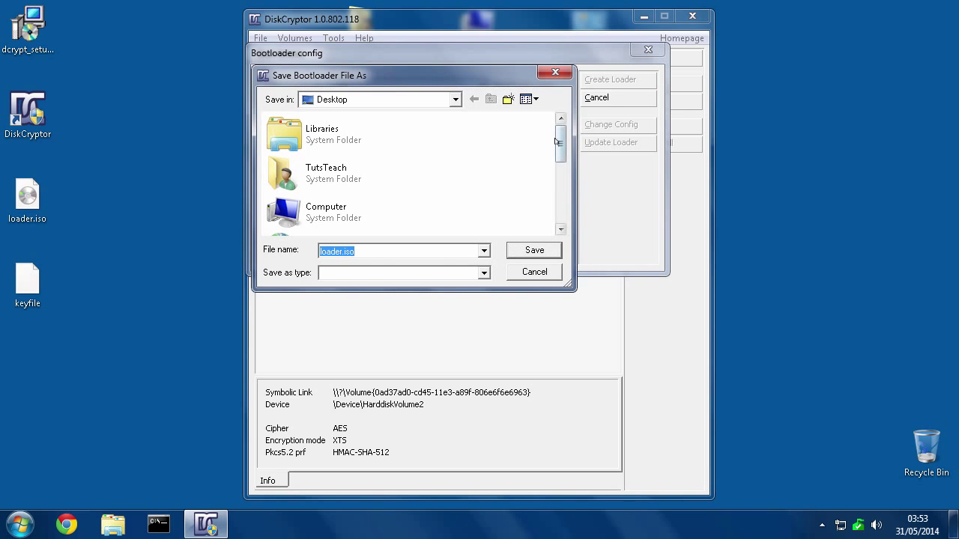
scroll(557, 142, down, 5)
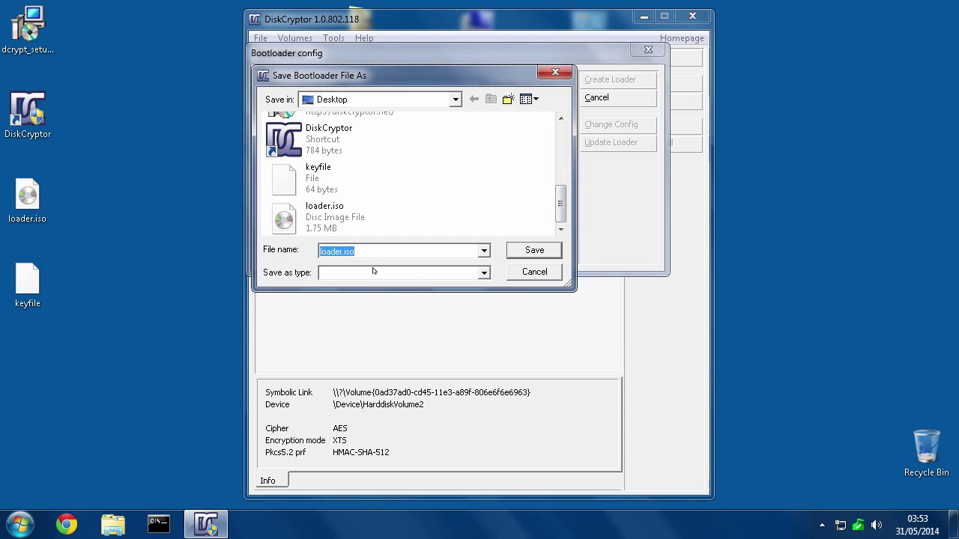
click(348, 252)
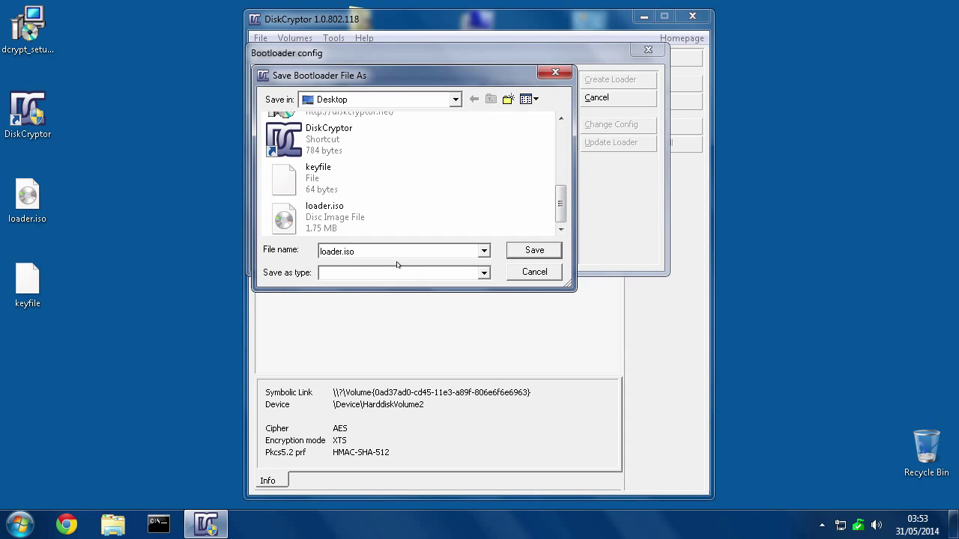
text(-keyfile-needed)
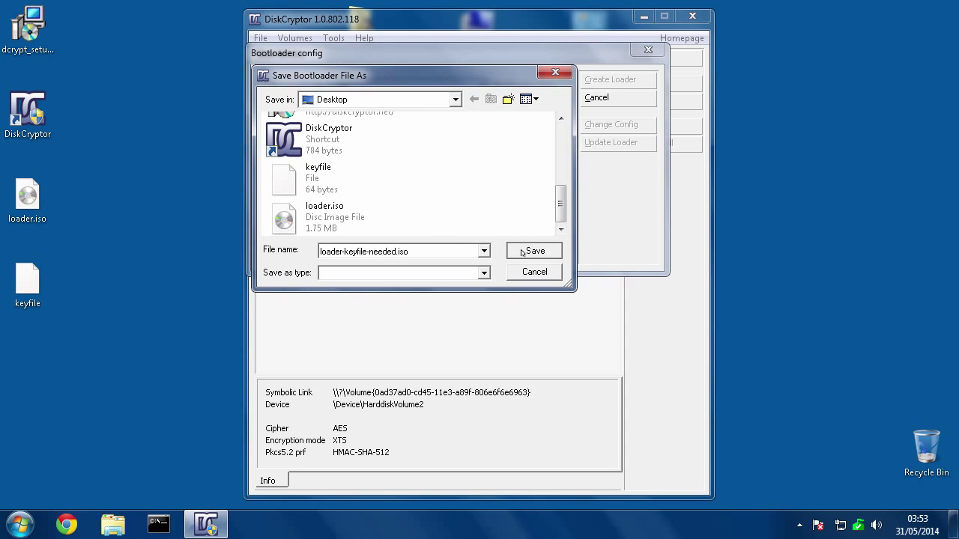
click(523, 252)
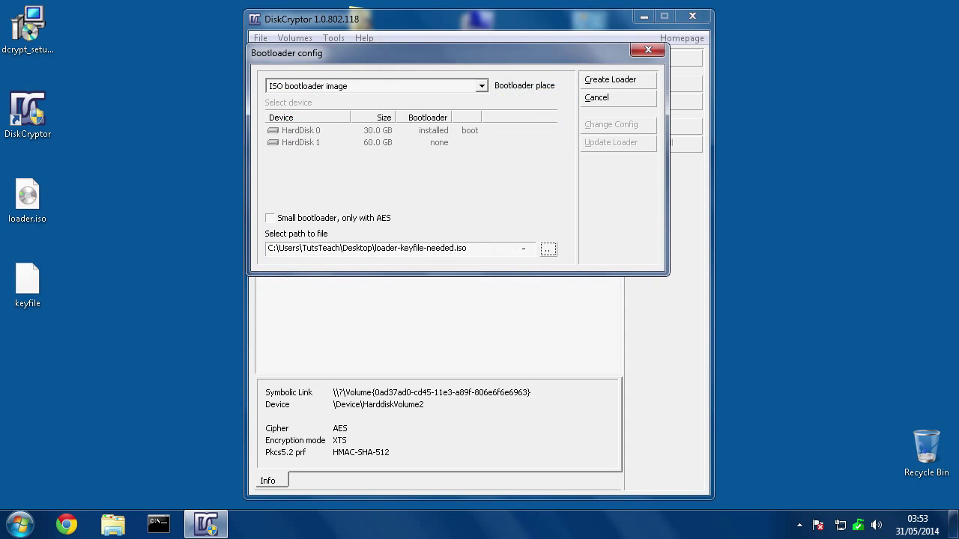
click(604, 81)
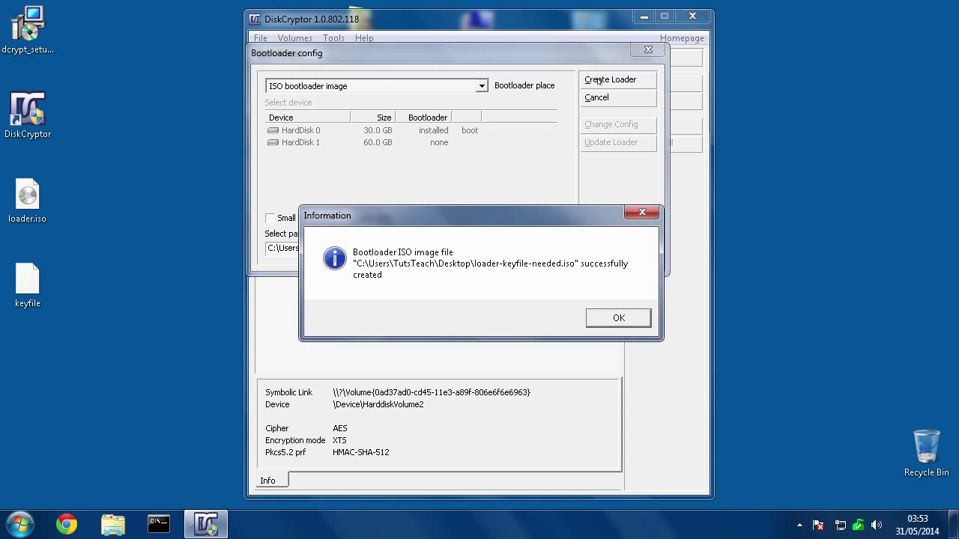
click(623, 330)
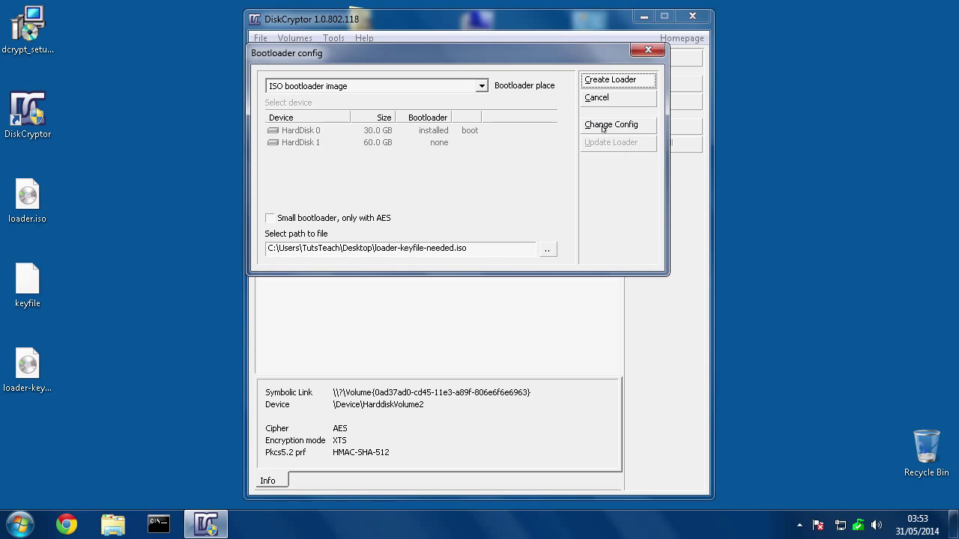
Set the new ISO loader's authentication to embedded boot keyfile only.
click(603, 127)
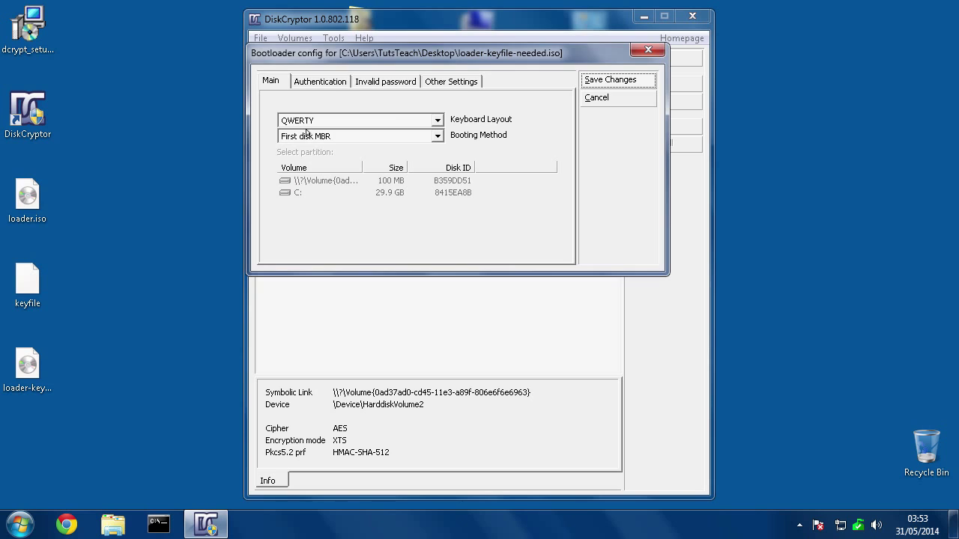
click(307, 81)
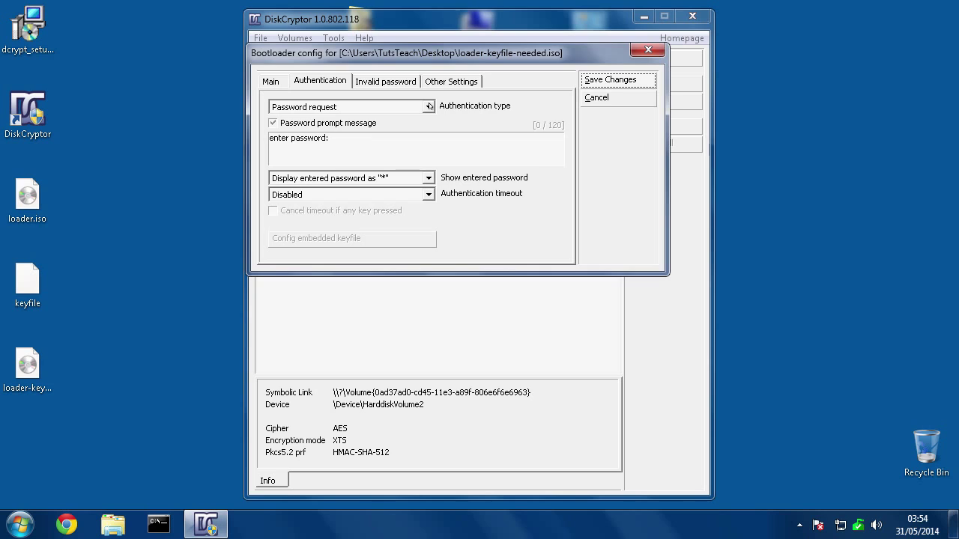
click(429, 107)
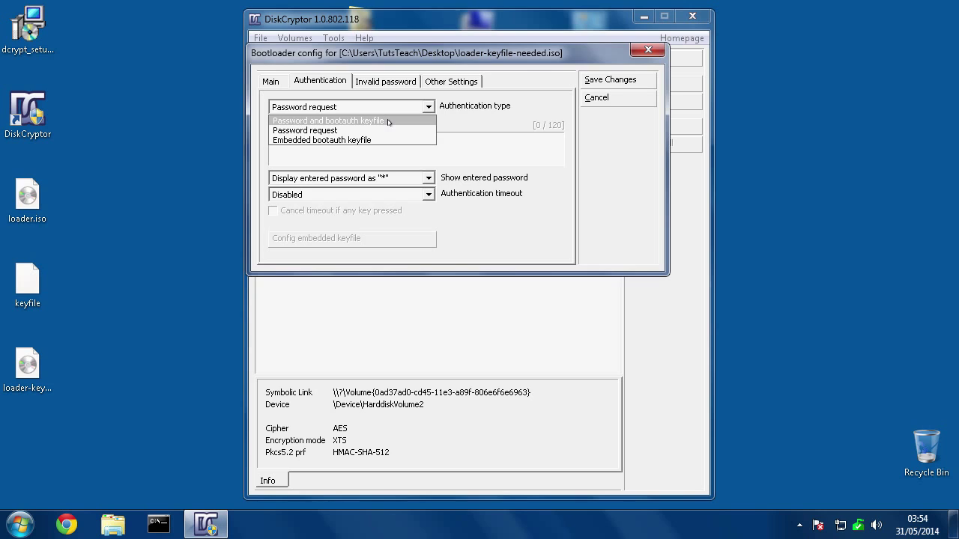
click(312, 141)
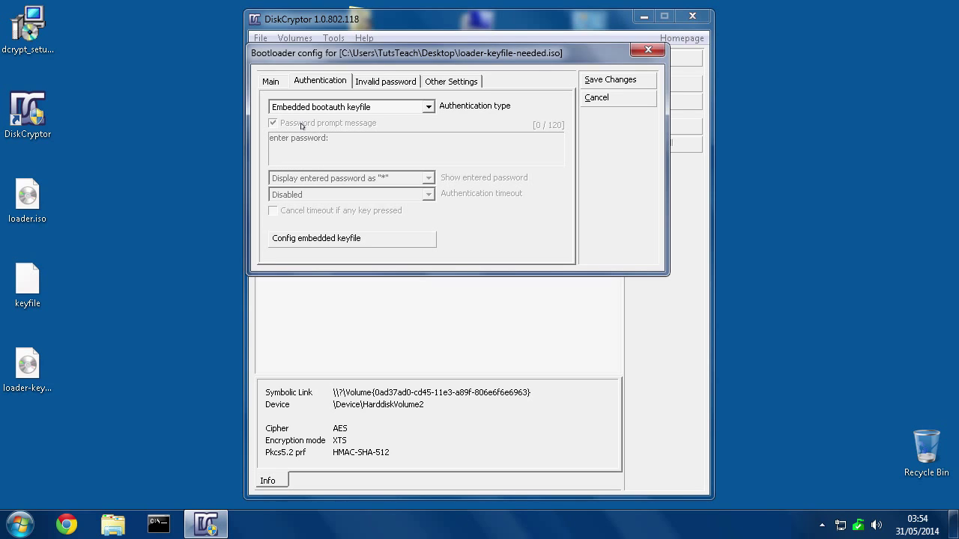
Embed the Desktop keyfile as the boot keyfile and save the bootloader settings.
click(292, 238)
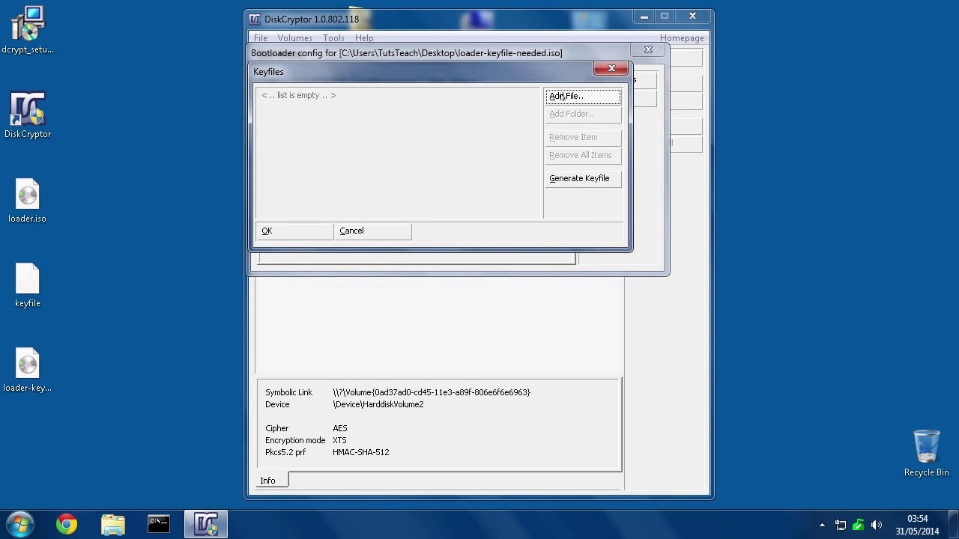
click(563, 96)
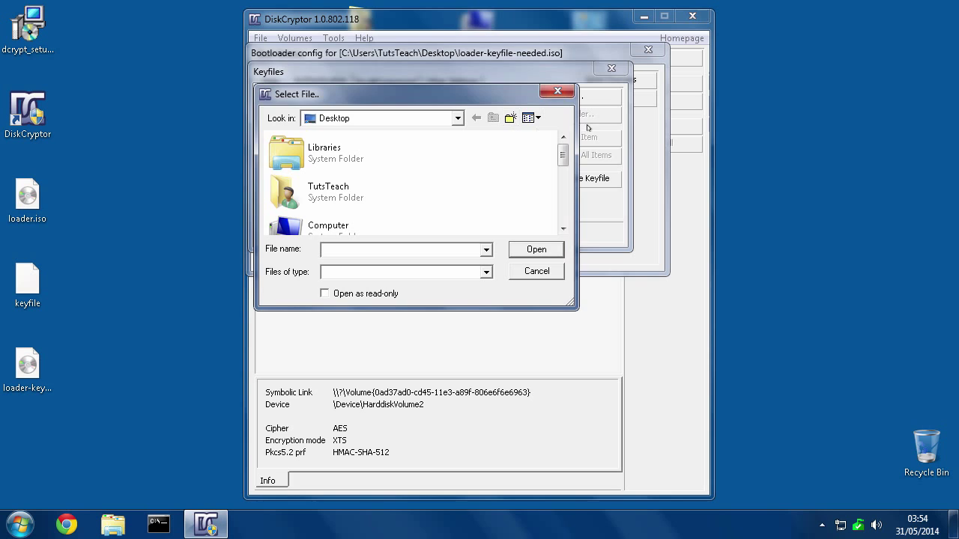
drag(562, 159, 567, 198)
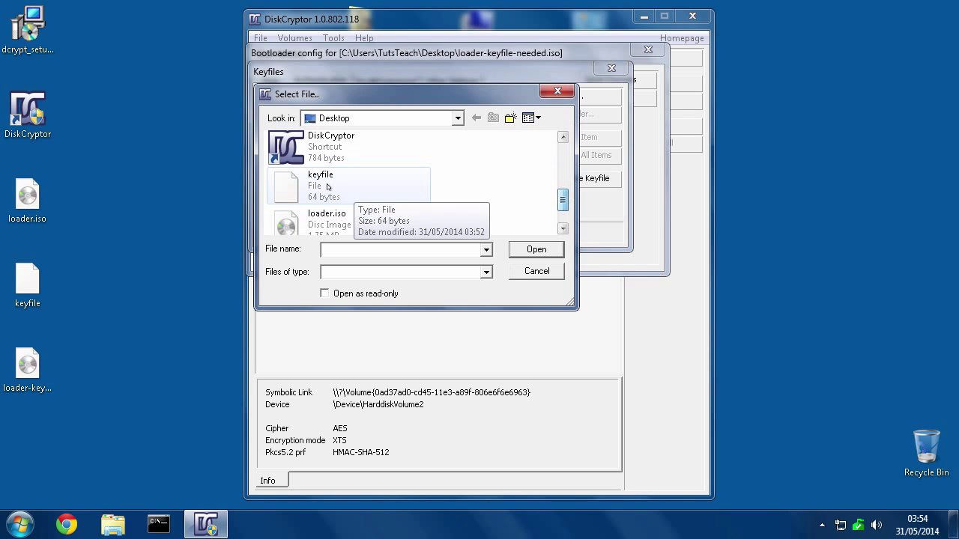
click(285, 185)
double_click(285, 185)
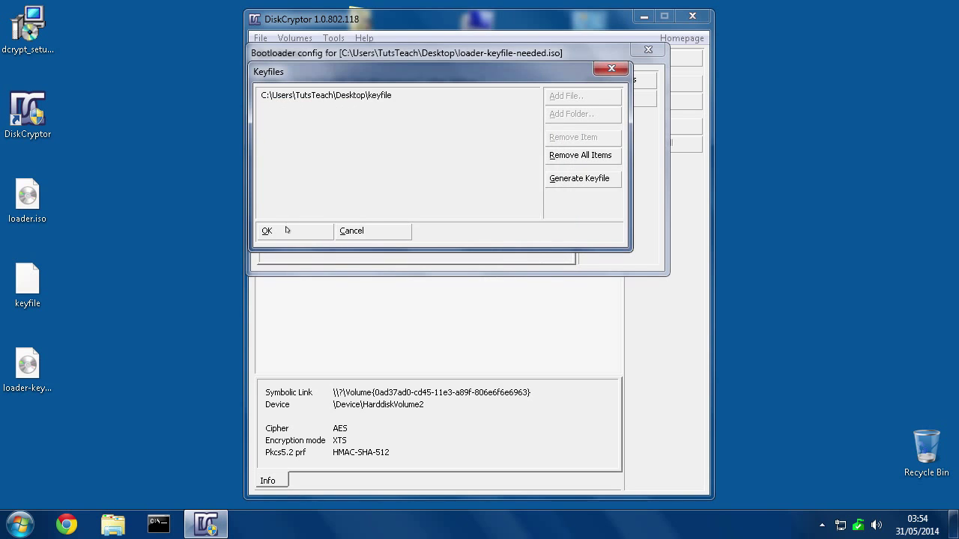
click(286, 231)
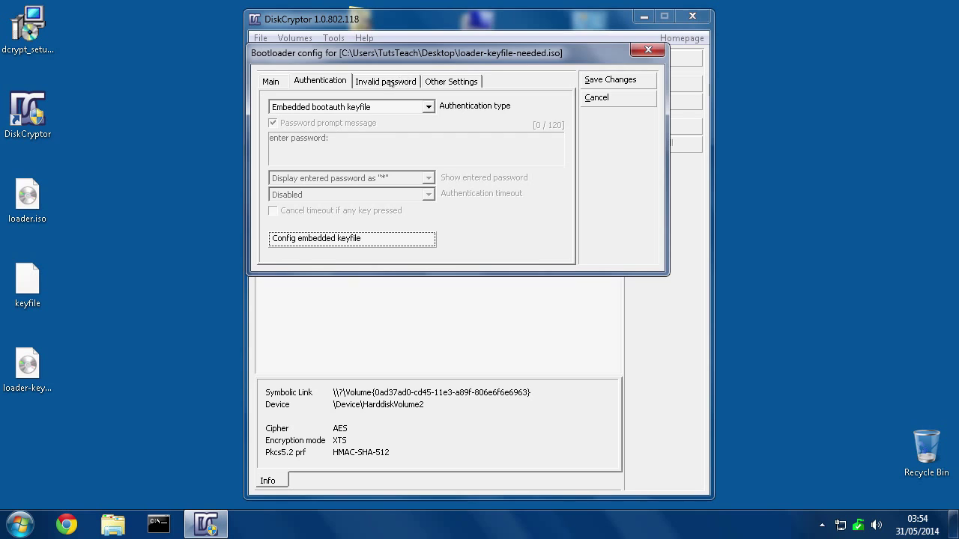
click(470, 81)
click(404, 80)
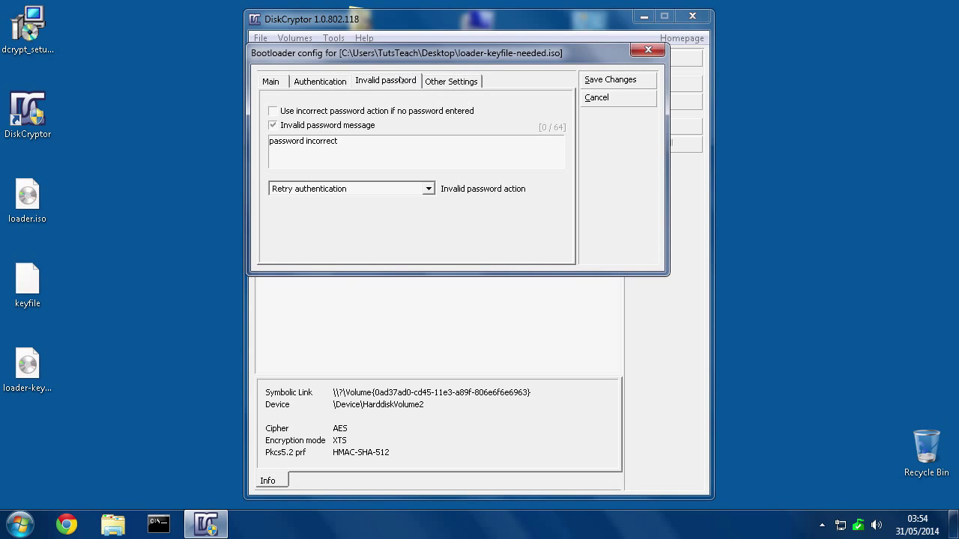
click(609, 79)
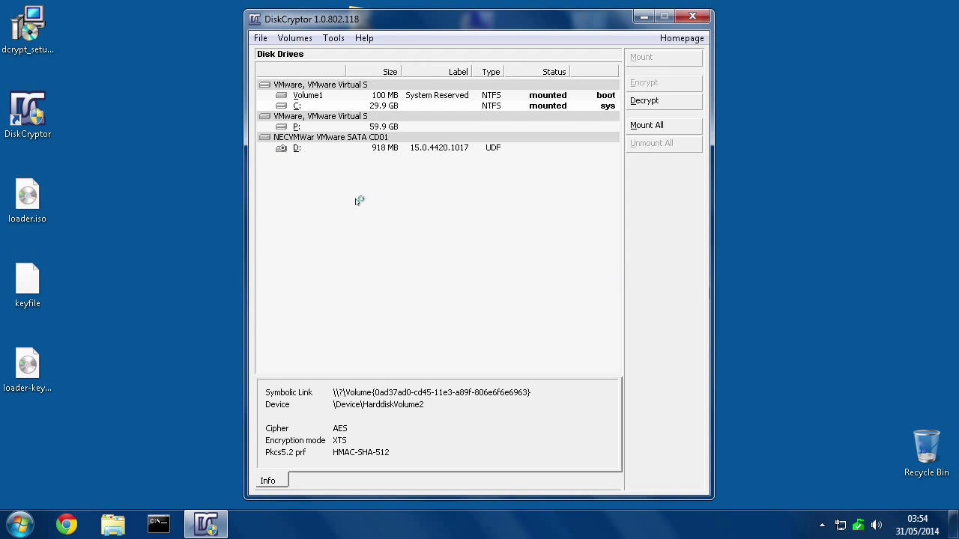
Open Config Bootloader for Volume1 with HDD master boot record placement and select HardDisk 0.
click(296, 96)
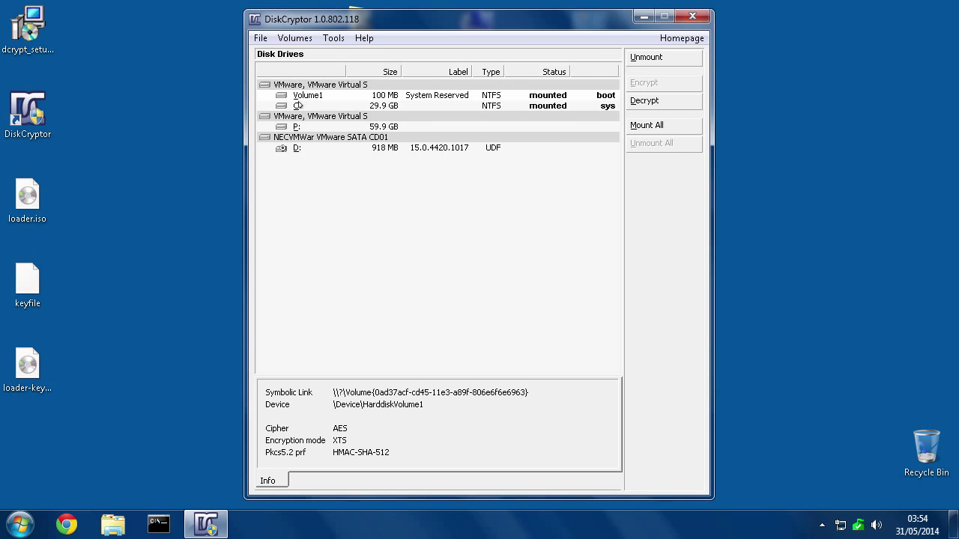
click(330, 39)
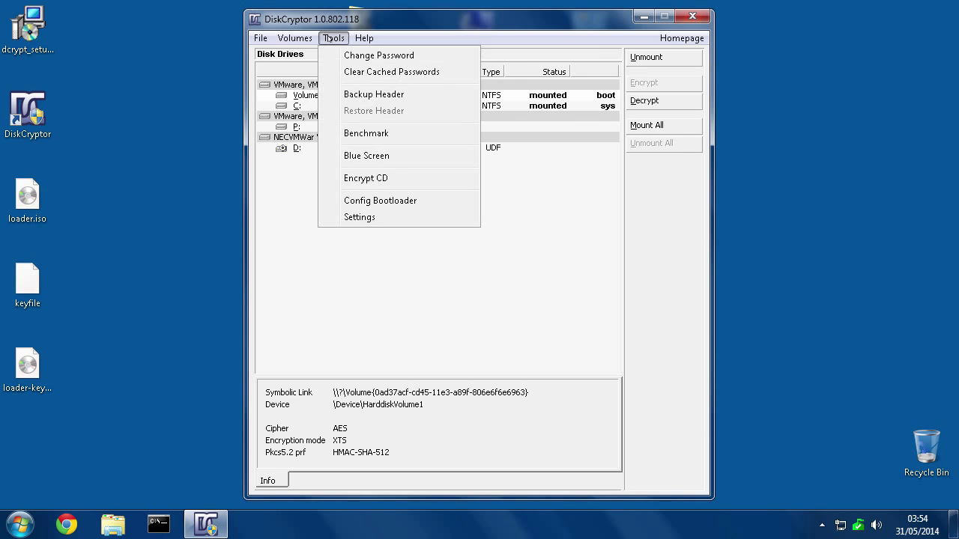
click(368, 200)
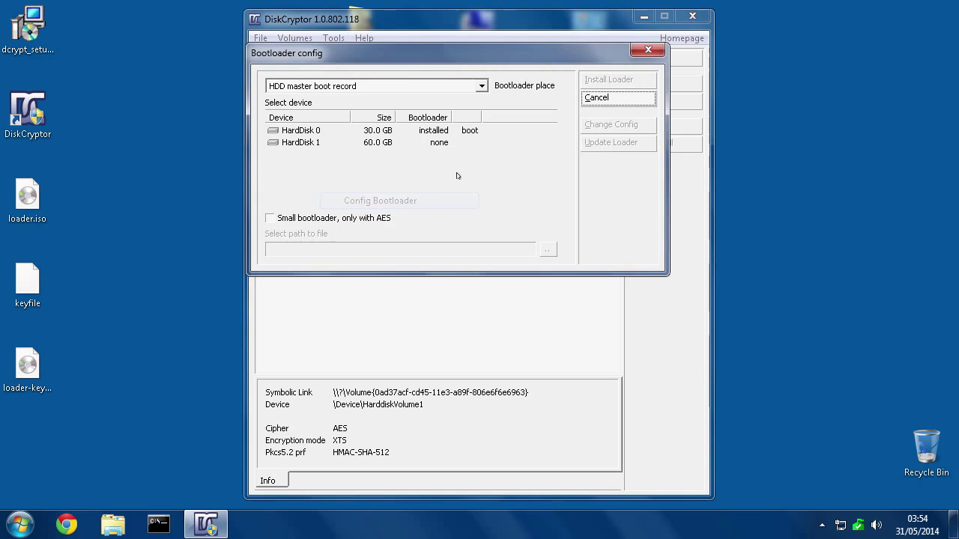
click(289, 87)
click(289, 87)
click(291, 129)
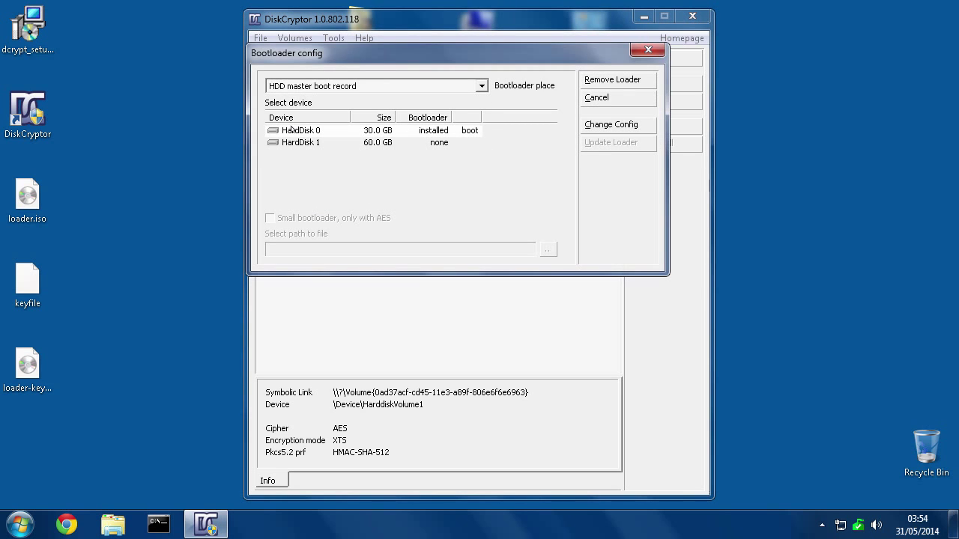
click(293, 141)
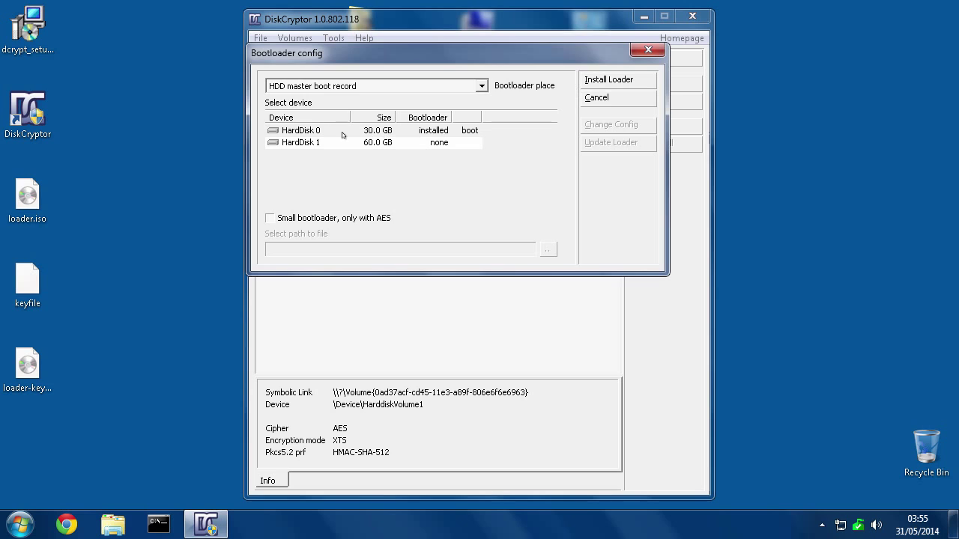
click(288, 131)
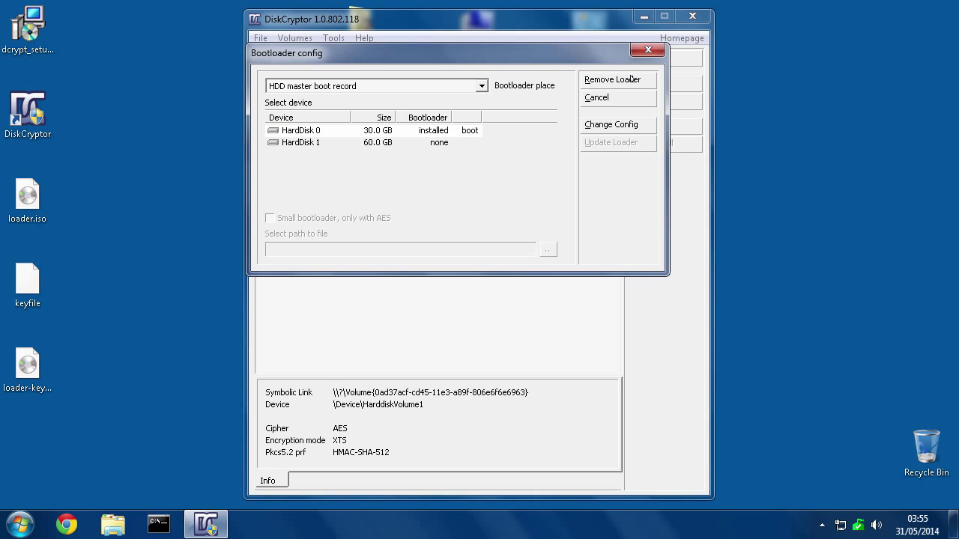
Remove the bootloader from HardDisk 0 and confirm it now lists none.
click(592, 81)
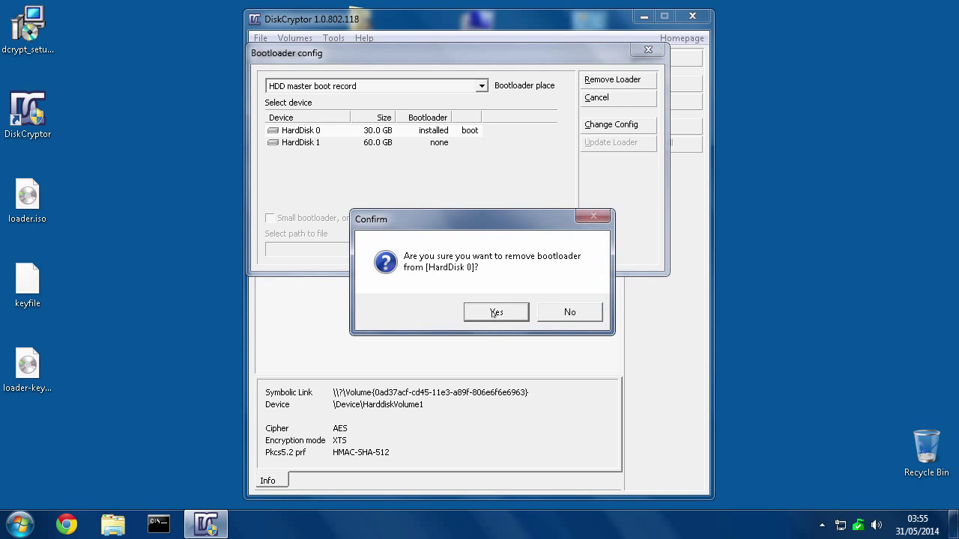
click(496, 313)
click(577, 313)
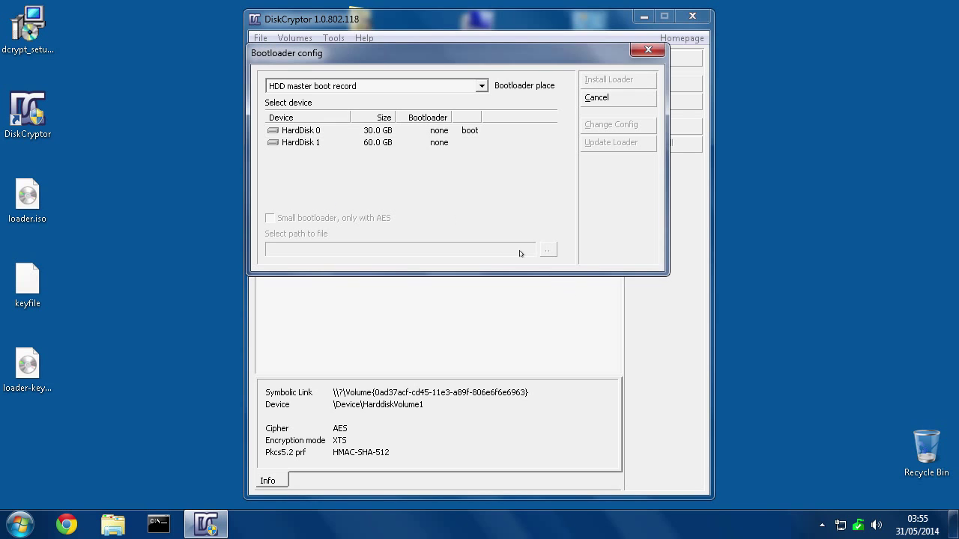
click(280, 132)
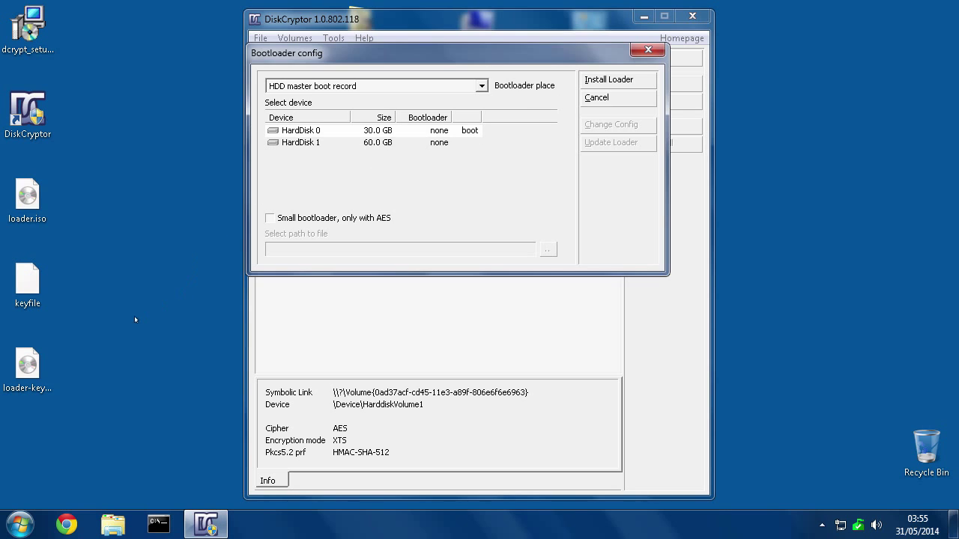
Start burning loader-keyfile-needed.iso to a disc, then cancel the burn.
click(29, 365)
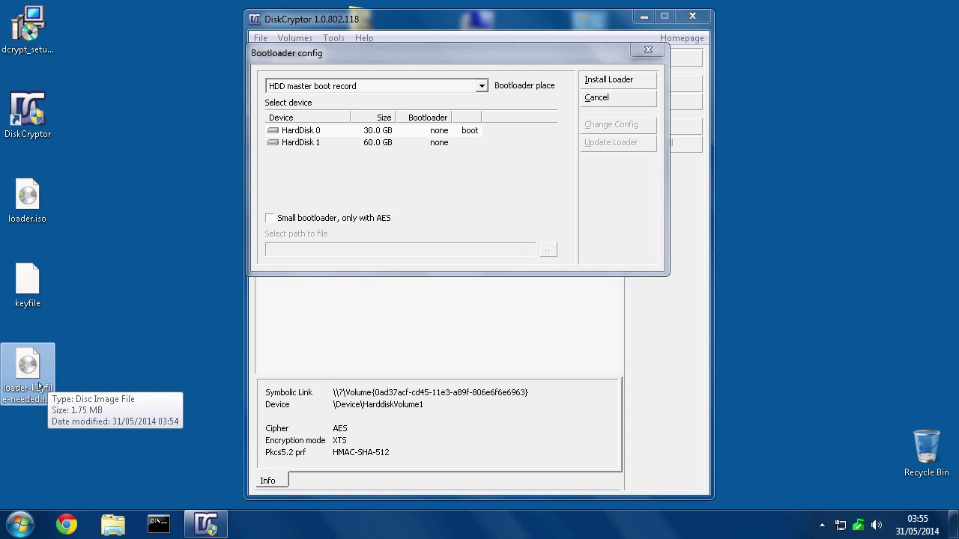
right_click(27, 364)
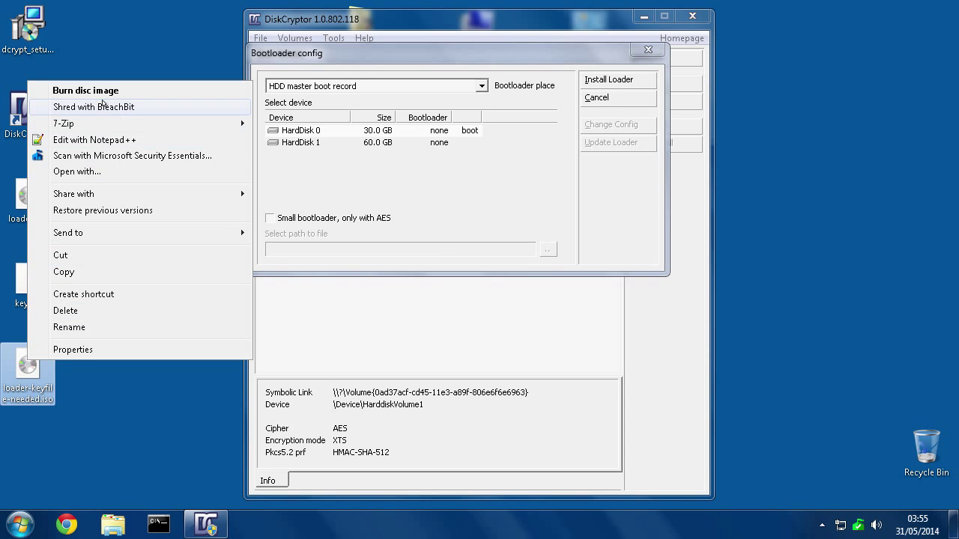
click(67, 91)
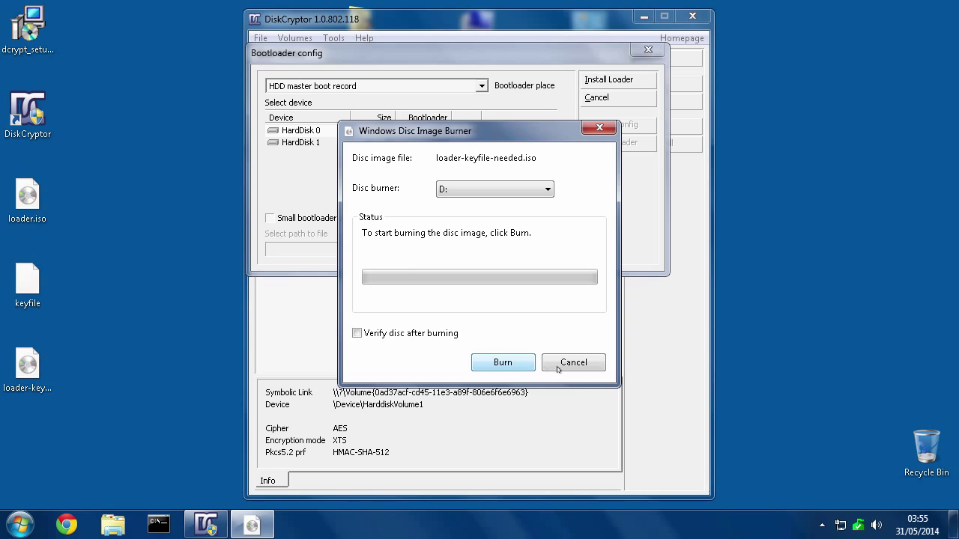
click(581, 369)
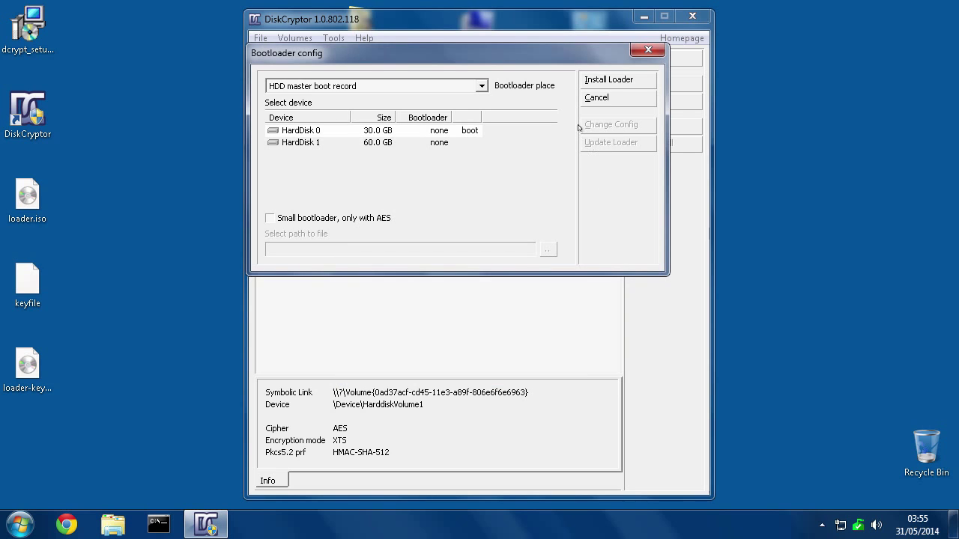
Look over the desktop ISO and keyfile files, then close the bootloader configuration window.
click(28, 366)
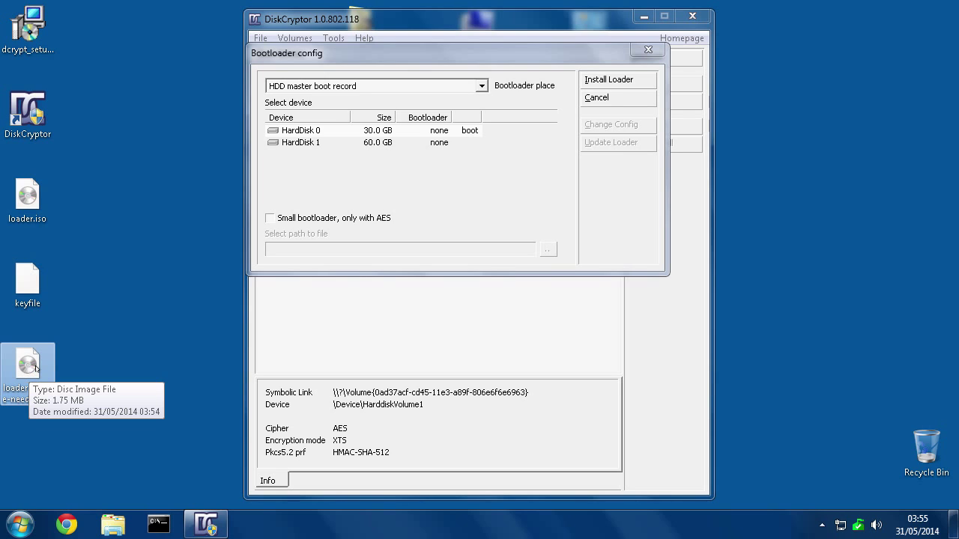
click(29, 285)
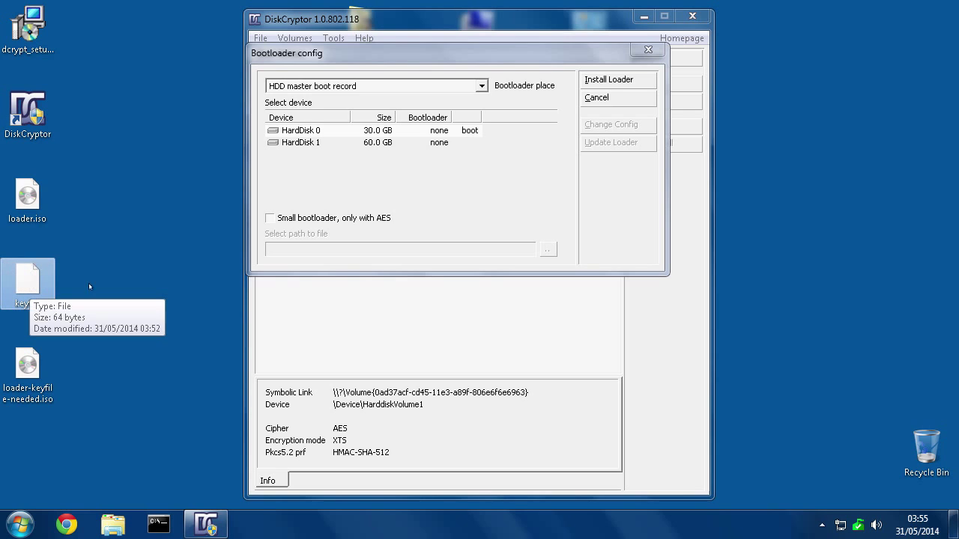
click(28, 204)
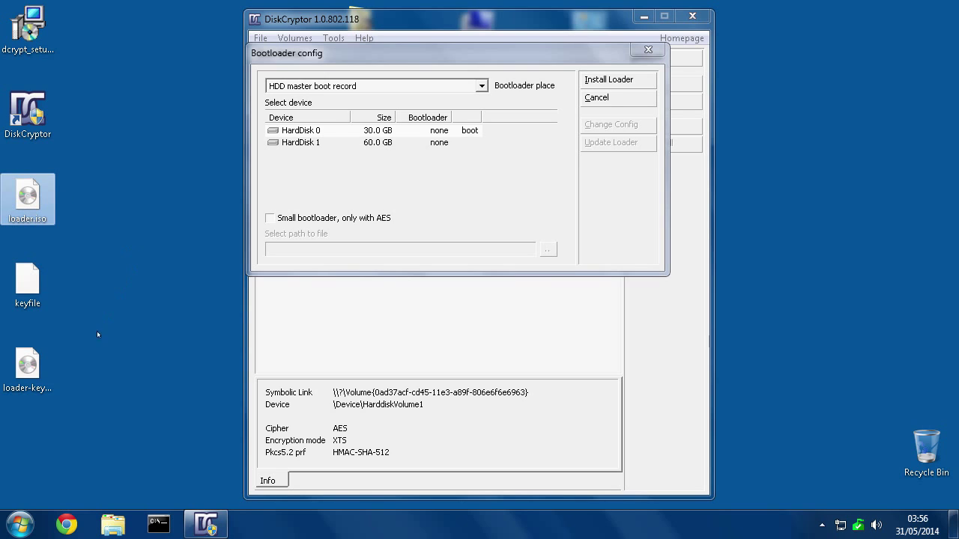
click(27, 363)
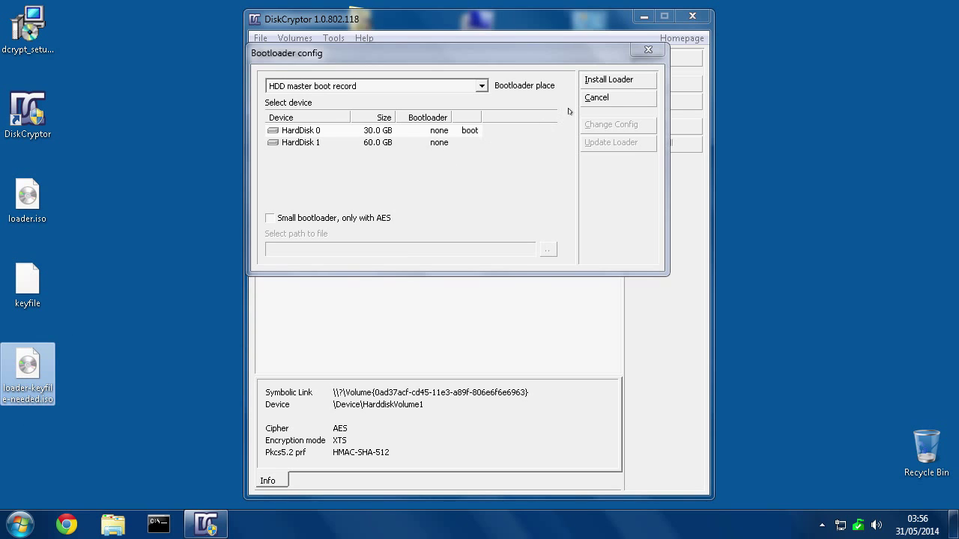
click(648, 50)
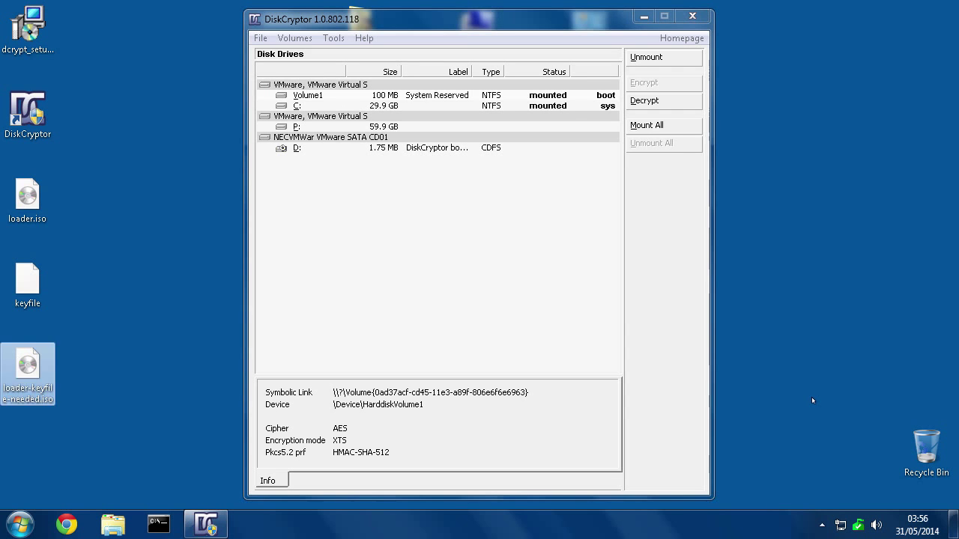
Clear the desktop selection and bring up the Start menu's Shut down options to restart.
click(813, 401)
key(super)
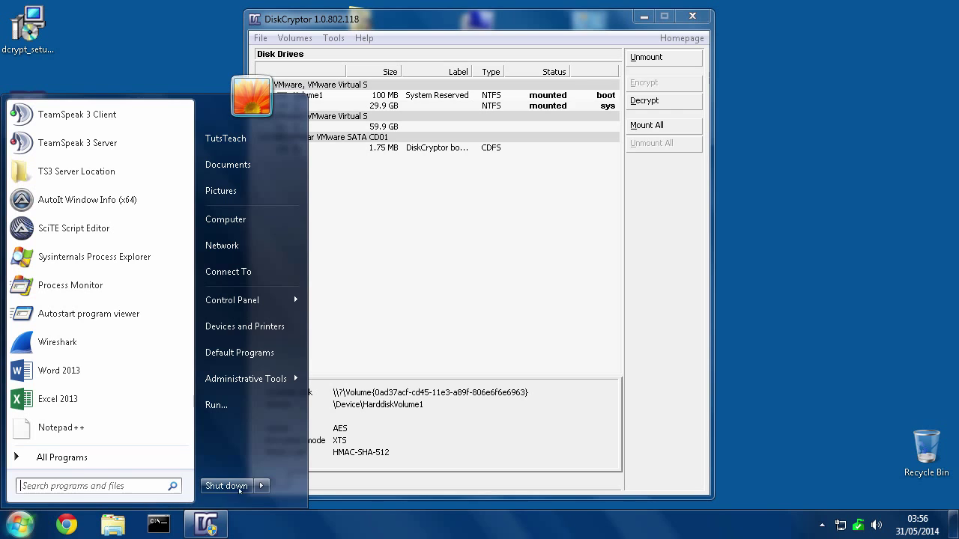
mouse_move(266, 486)
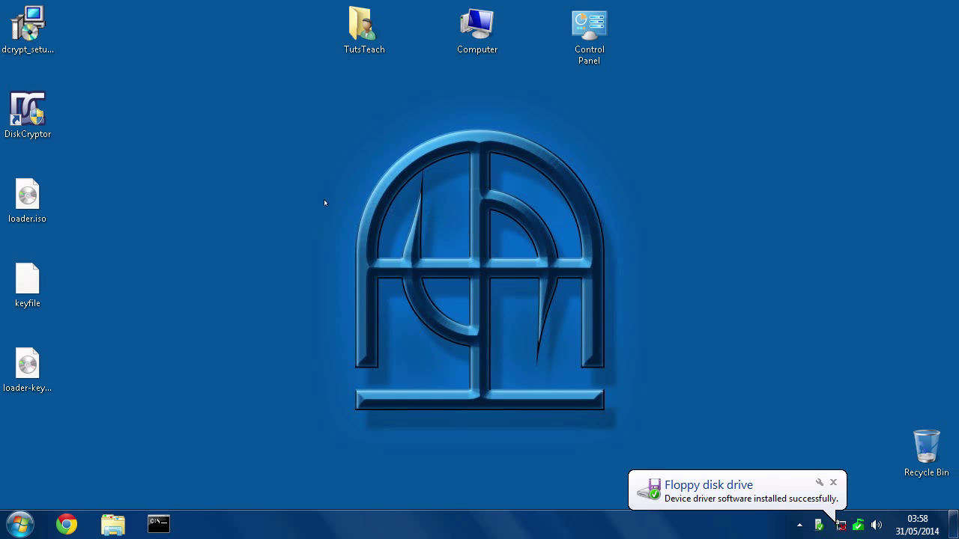
Relaunch DiskCryptor from the desktop shortcut with administrator rights to view the 1.75 MB CDFS boot CD as D:.
double_click(27, 106)
click(534, 295)
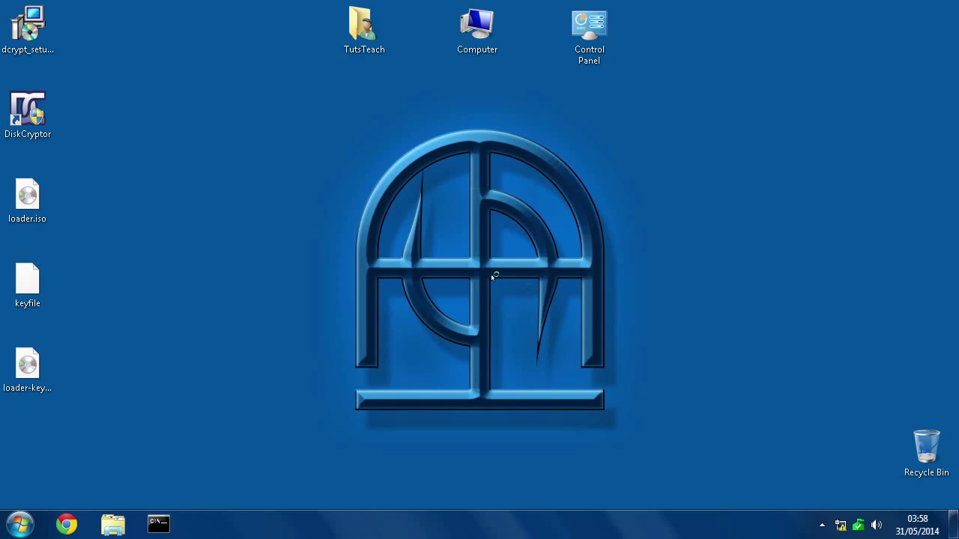